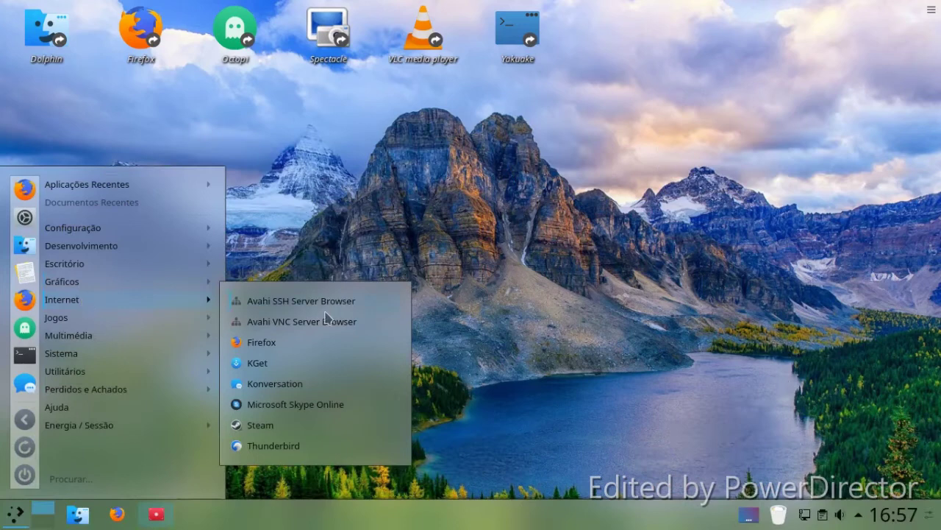
Open the system settings from the application launcher and move their window towards the middle of the desktop
left_click(321, 301)
left_click(503, 346)
left_click(14, 513)
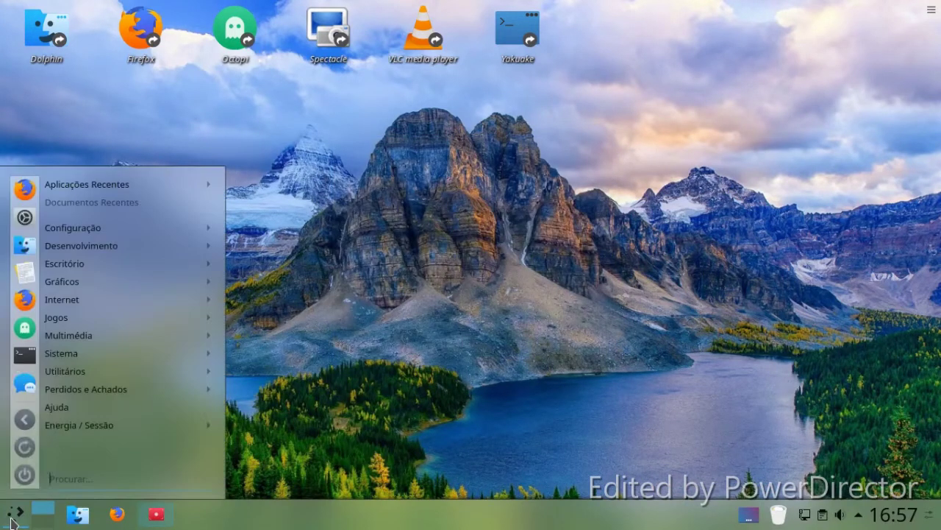
left_click(24, 217)
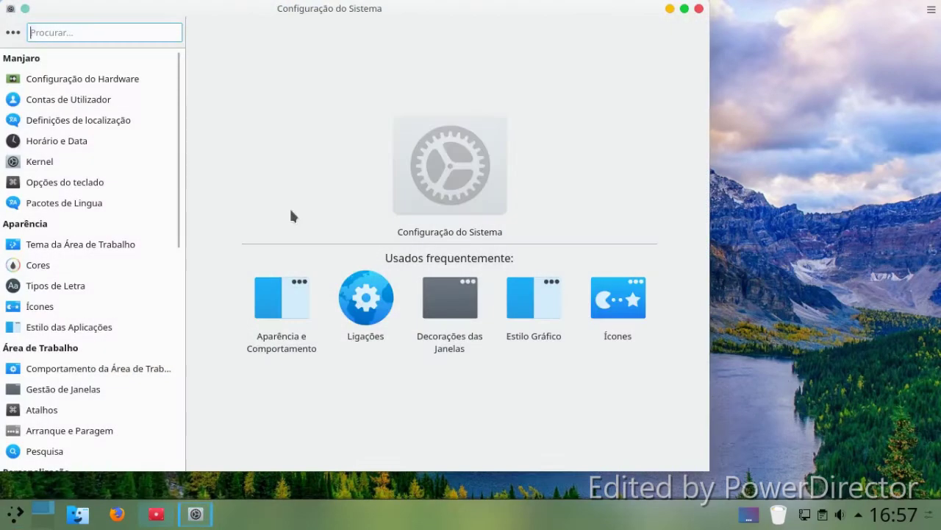
left_click_drag(392, 13, 549, 54)
Look through the user accounts, locale and date and time settings
left_click(225, 150)
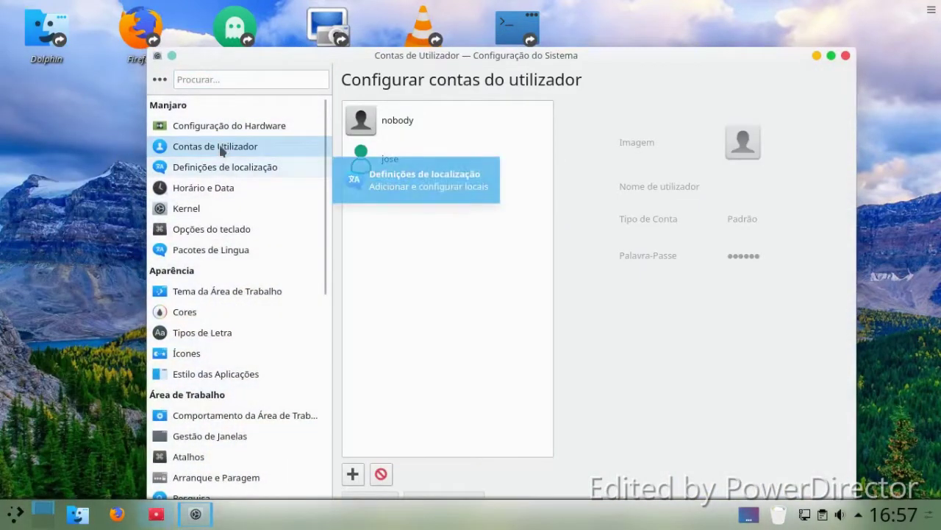
left_click(210, 173)
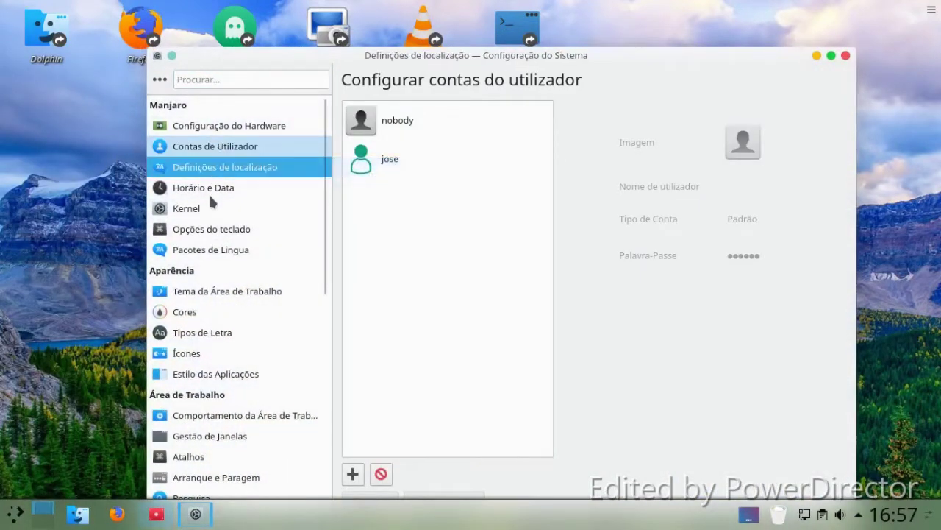
left_click(209, 191)
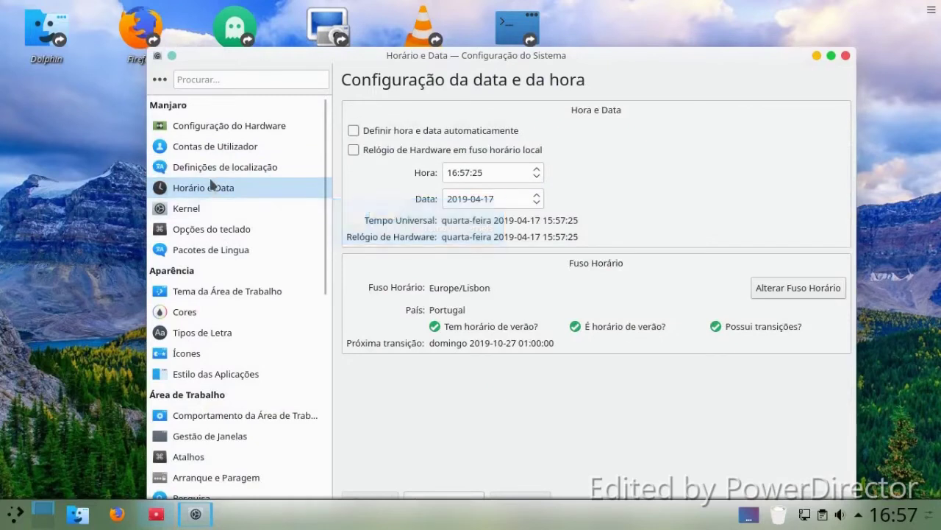
Remove a locale from the system locales list in the locale settings
left_click(207, 170)
left_click(623, 208)
left_click(624, 176)
left_click(820, 111)
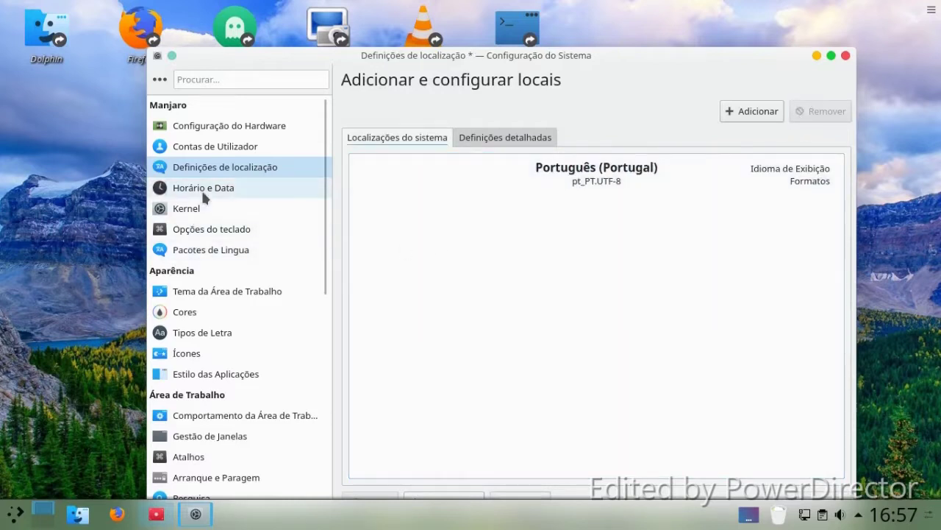
Apply the changed locale settings and authorise saving them with the account password
left_click(203, 192)
left_click(488, 308)
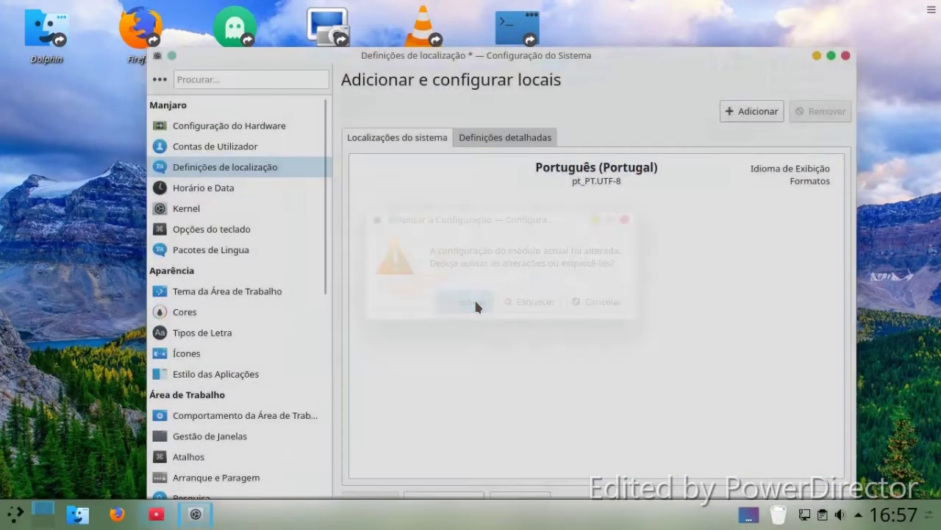
type("********")
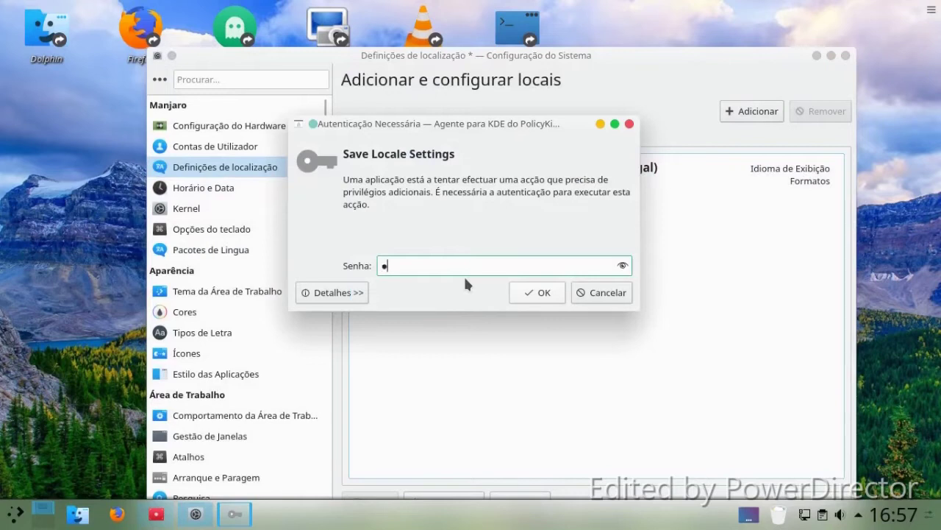
type("**")
key("Return")
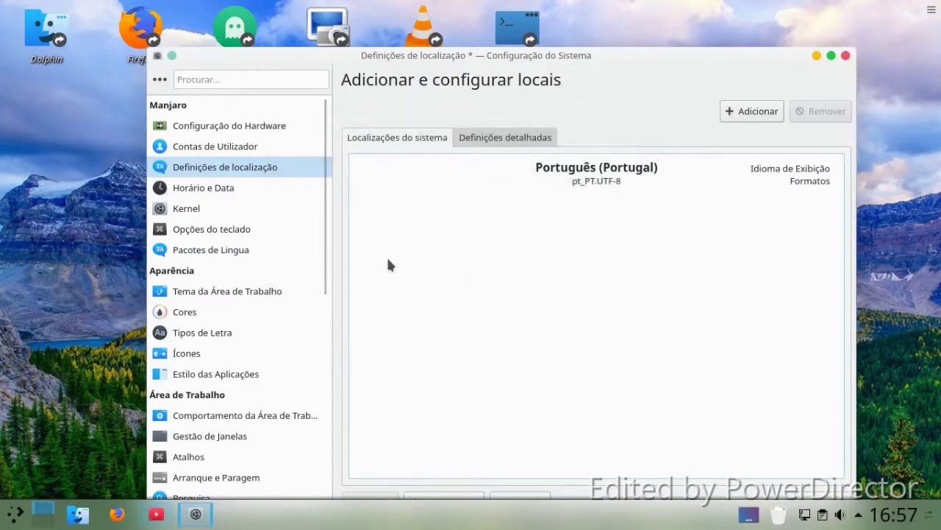
Examine the date and time, kernel and keyboard settings
left_click(278, 192)
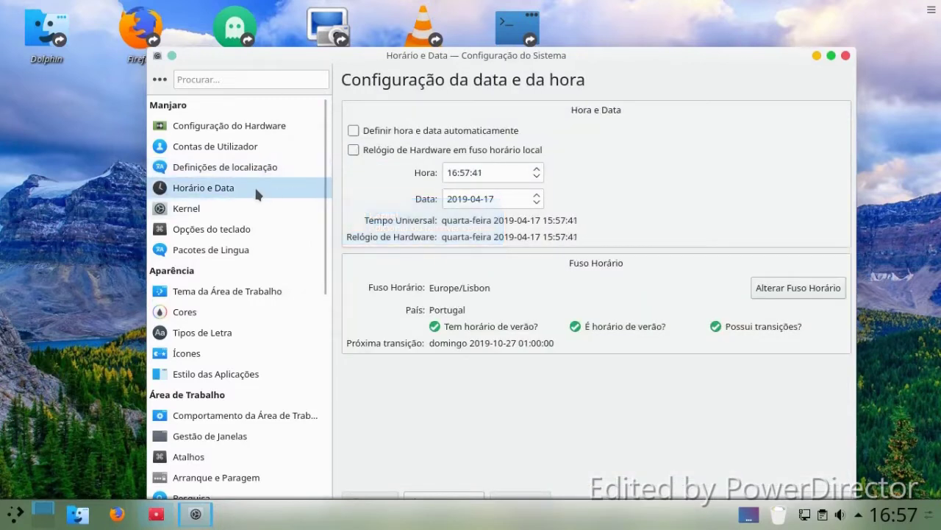
left_click(227, 215)
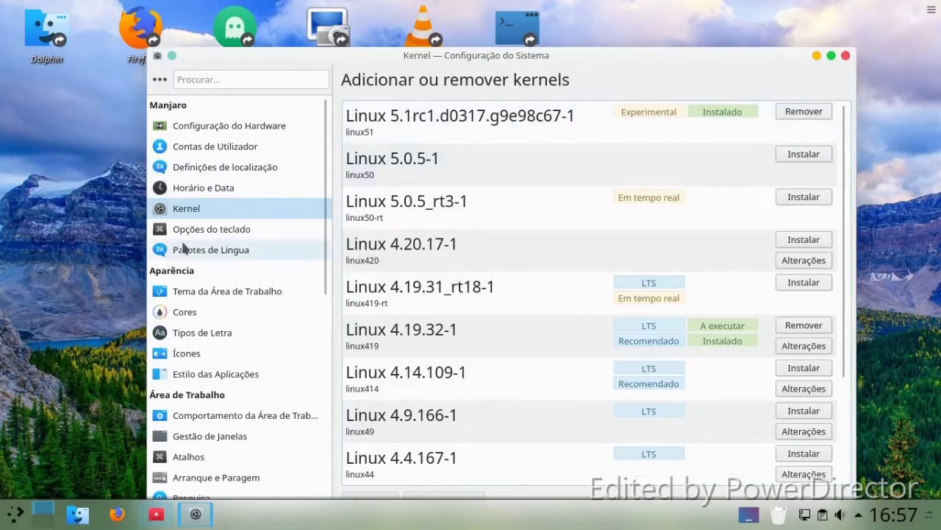
left_click(198, 231)
Choose Sweet as the desktop look and feel theme and apply it
left_click(210, 291)
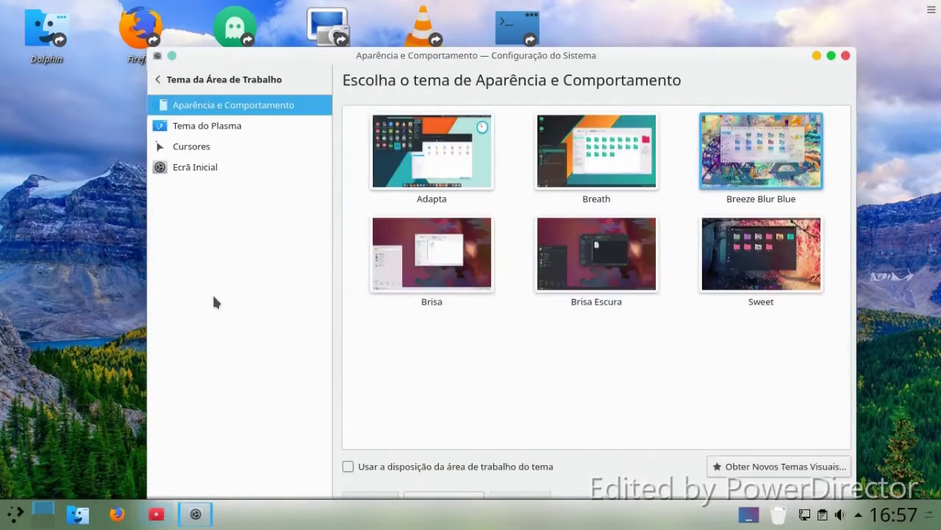
left_click(165, 81)
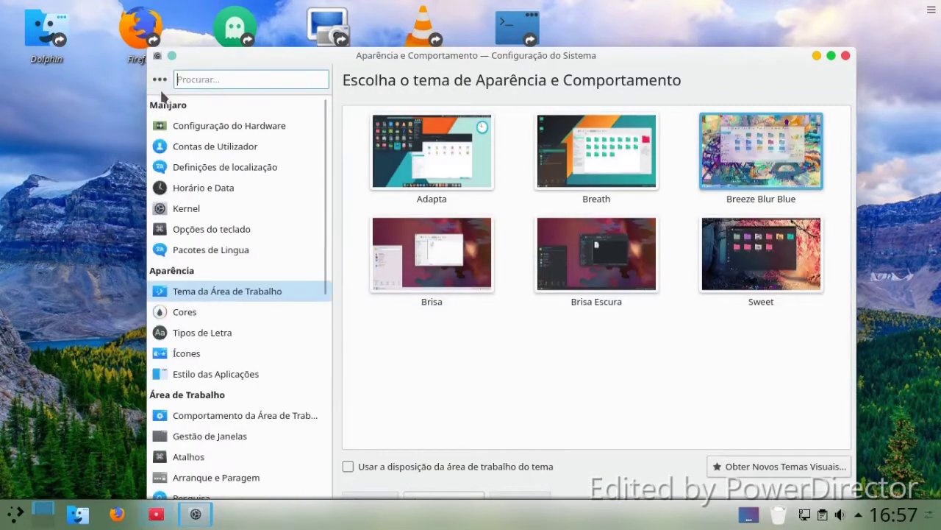
left_click(762, 254)
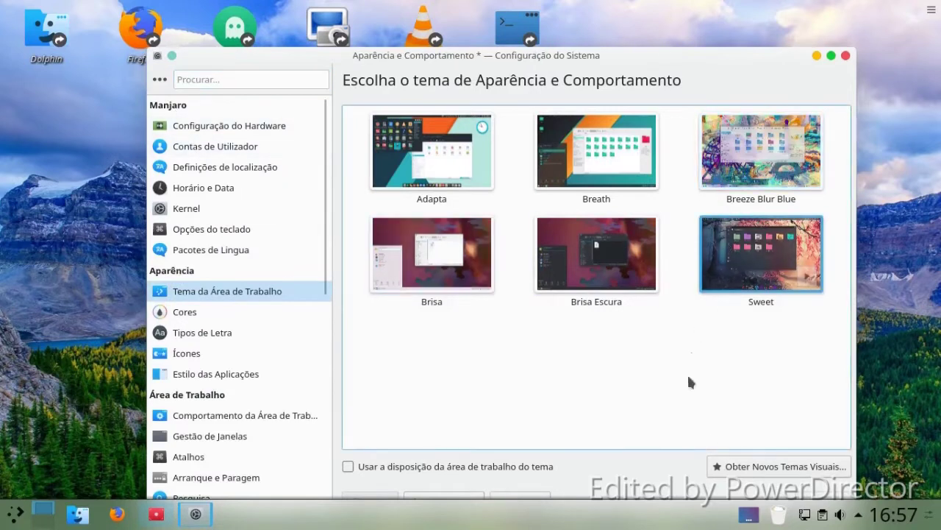
left_click_drag(620, 51, 592, 24)
left_click(778, 476)
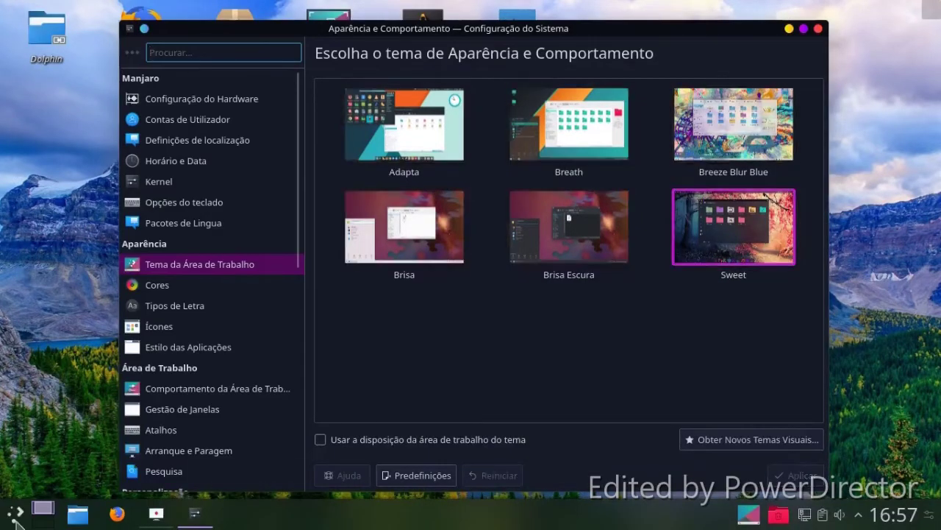
Check the application launcher's new look and view the colour scheme and font settings
left_click(16, 516)
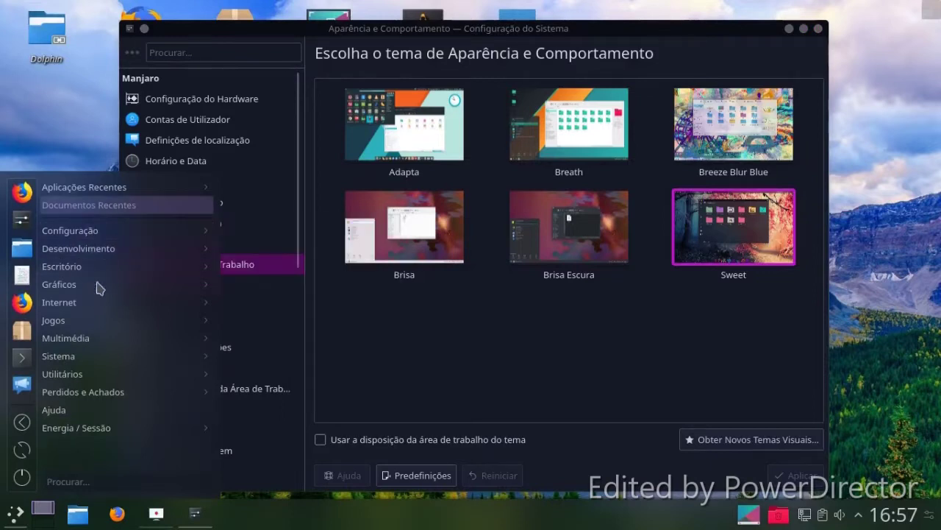
left_click(82, 105)
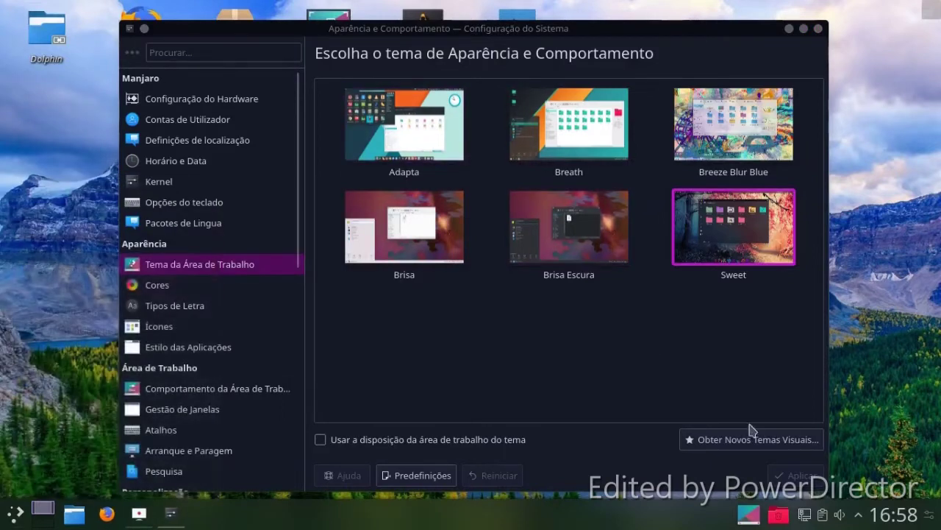
left_click(182, 291)
left_click(184, 309)
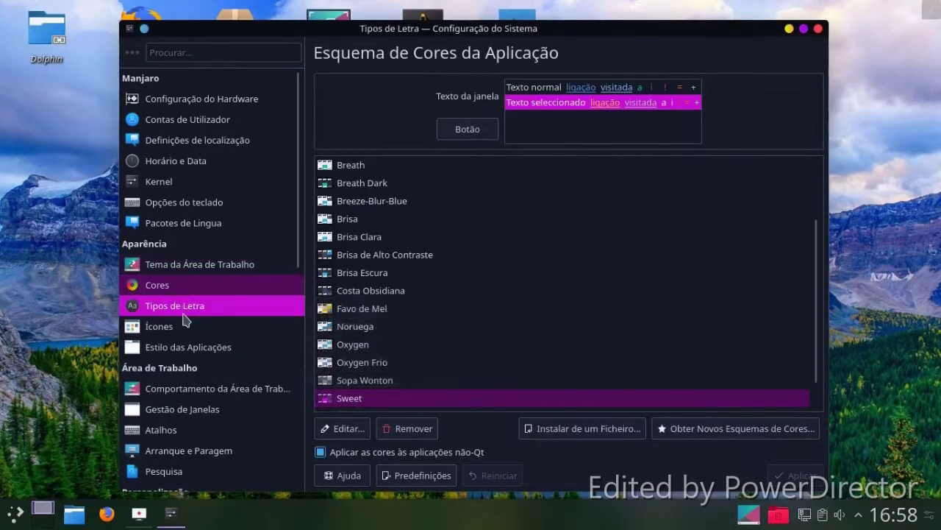
left_click(130, 52)
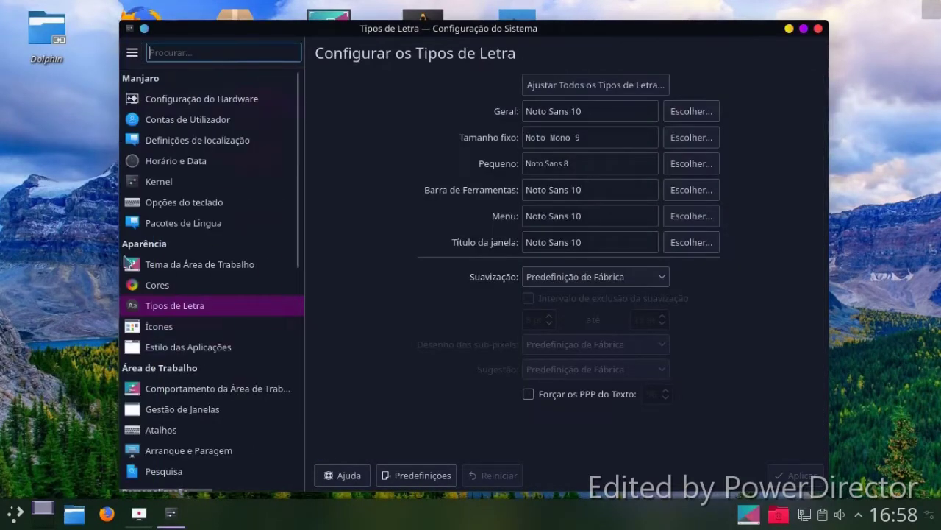
Apply the Neon-Icons icon theme, check it in the application launcher and close the system settings
left_click(143, 330)
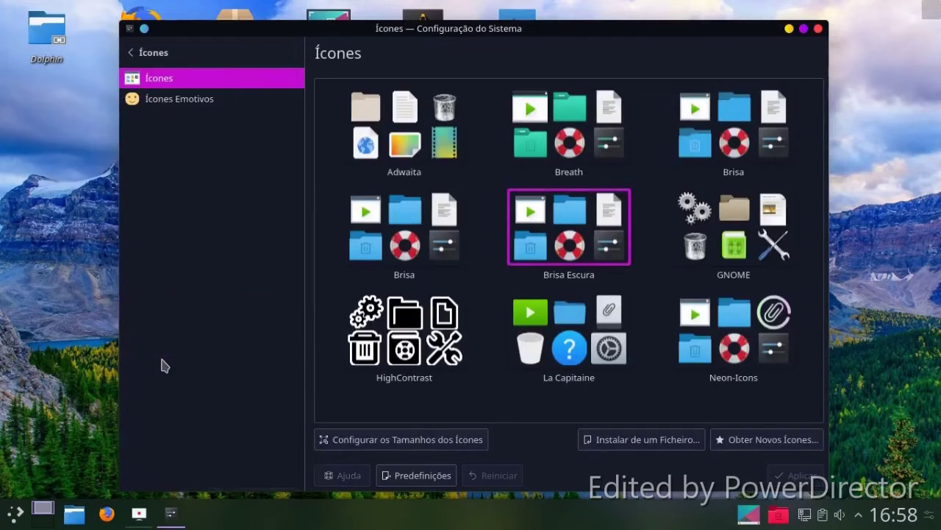
left_click(680, 342)
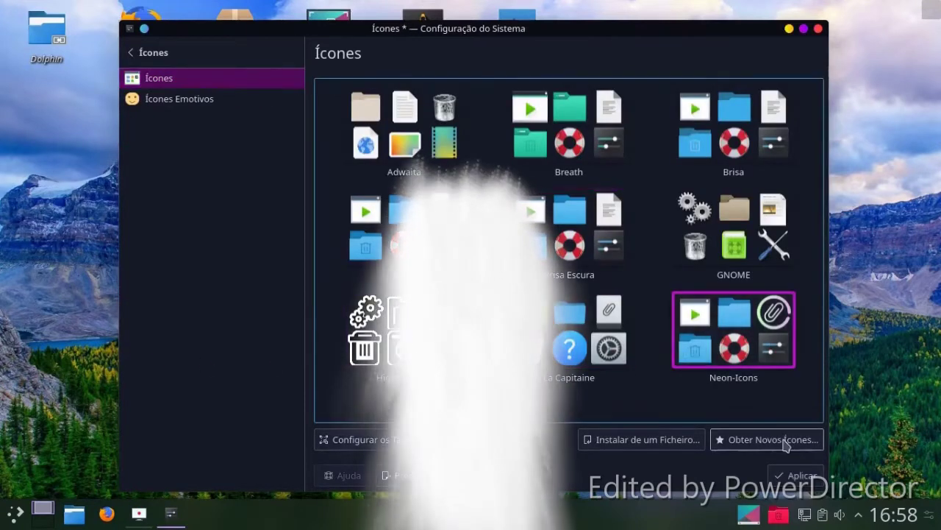
left_click(791, 475)
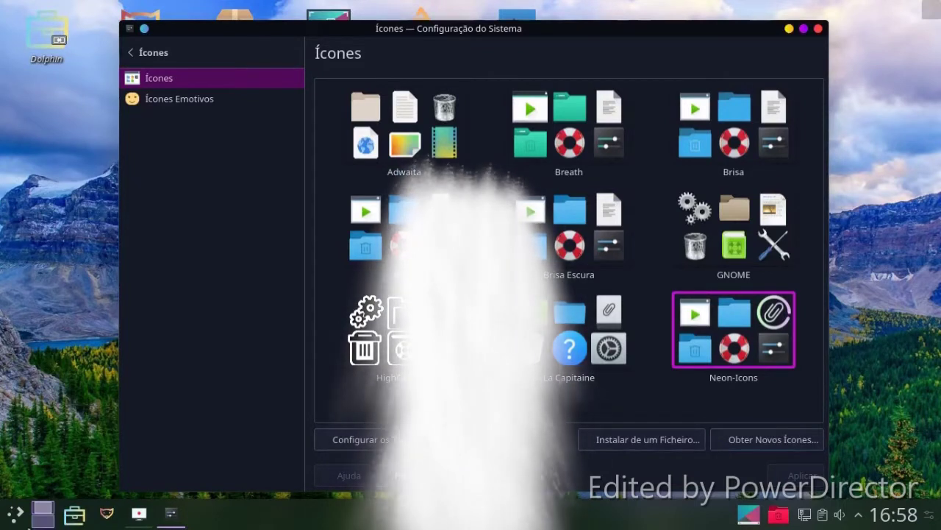
left_click(22, 515)
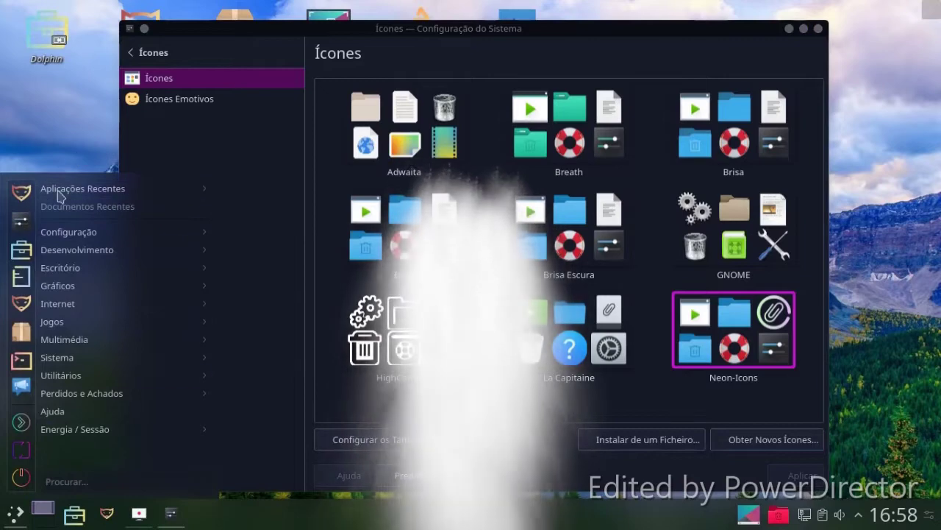
left_click(40, 115)
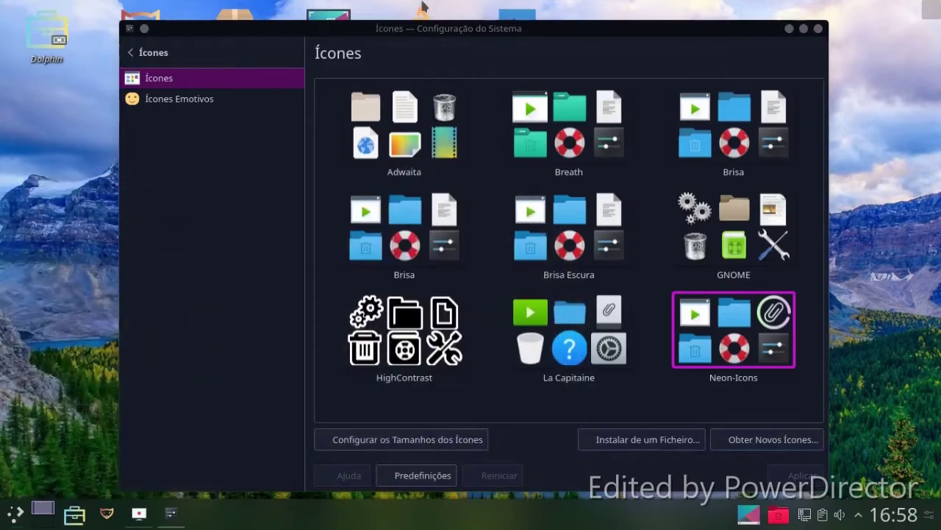
left_click(817, 28)
Open the desktop folder configuration and apply image 254 as the wallpaper
right_click(458, 177)
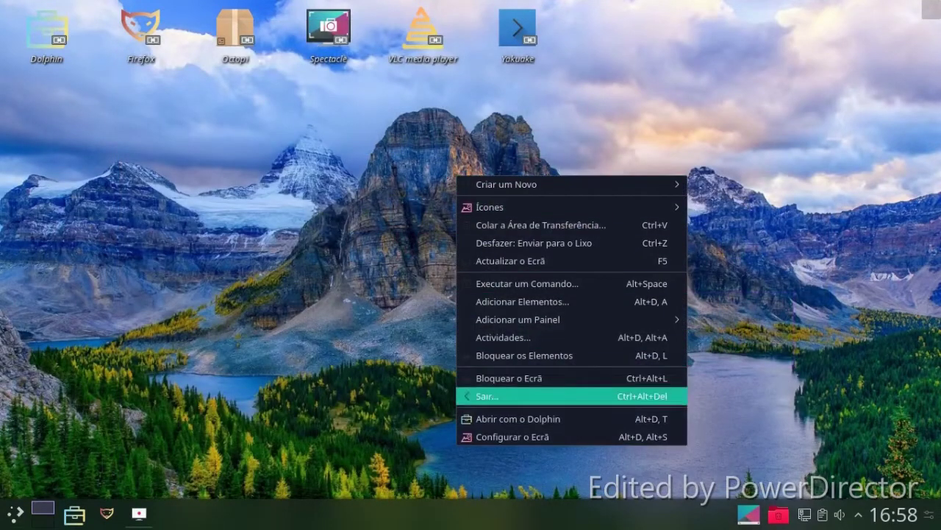
left_click(512, 436)
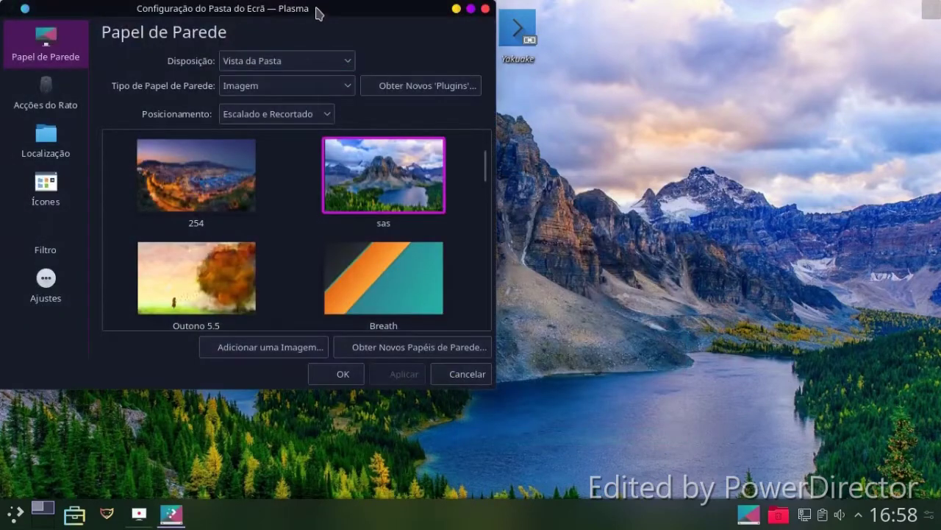
left_click_drag(318, 13, 522, 50)
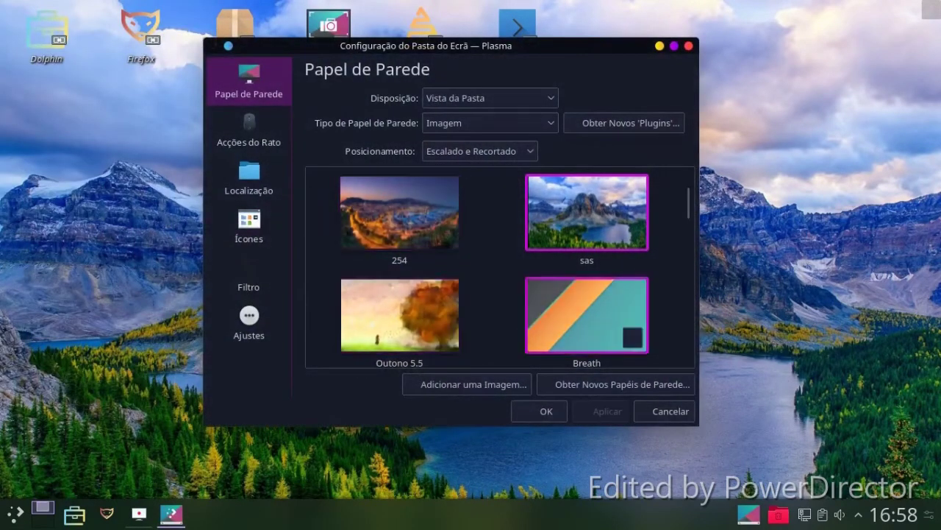
left_click(399, 212)
left_click(601, 411)
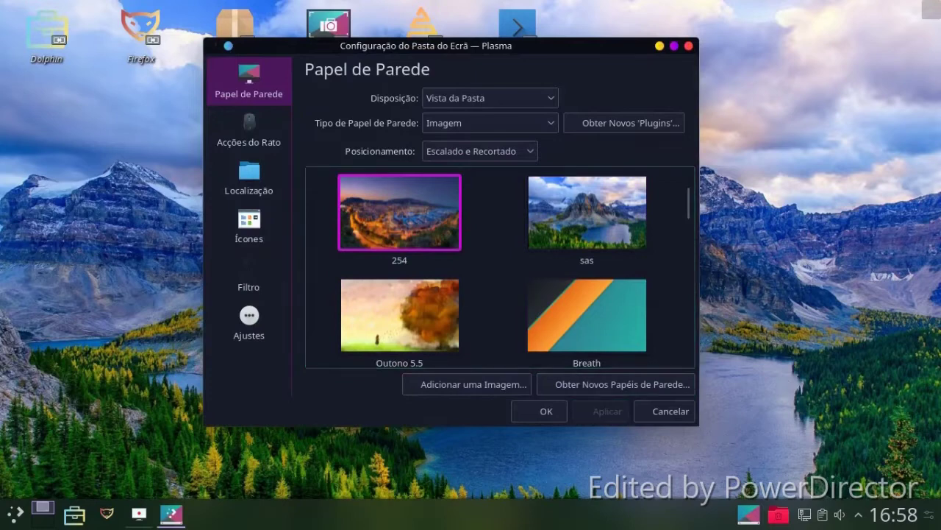
Install the No LOGO NEB 228.png version of KDE Plasma Nebula 228 HD from the online wallpaper collection
scroll(637, 337, "down", 4)
scroll(636, 338, "down", 3)
left_click(616, 384)
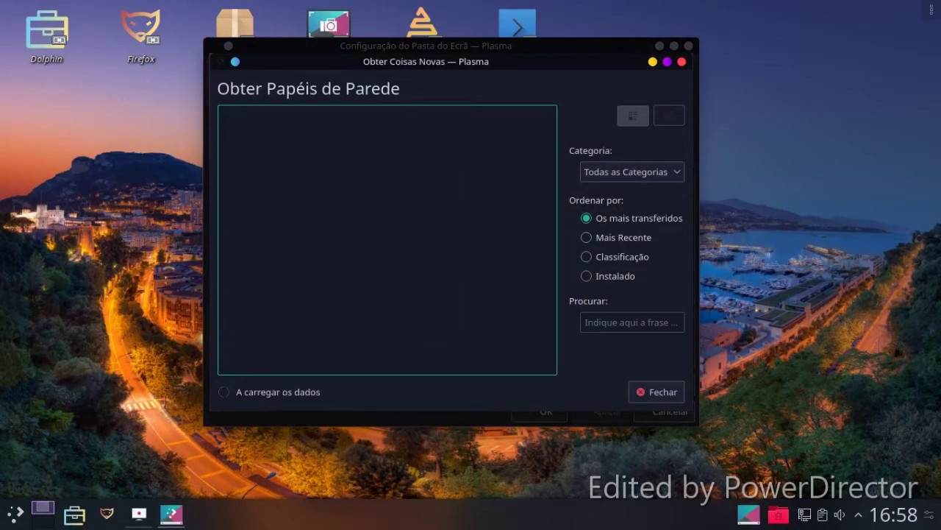
key("super")
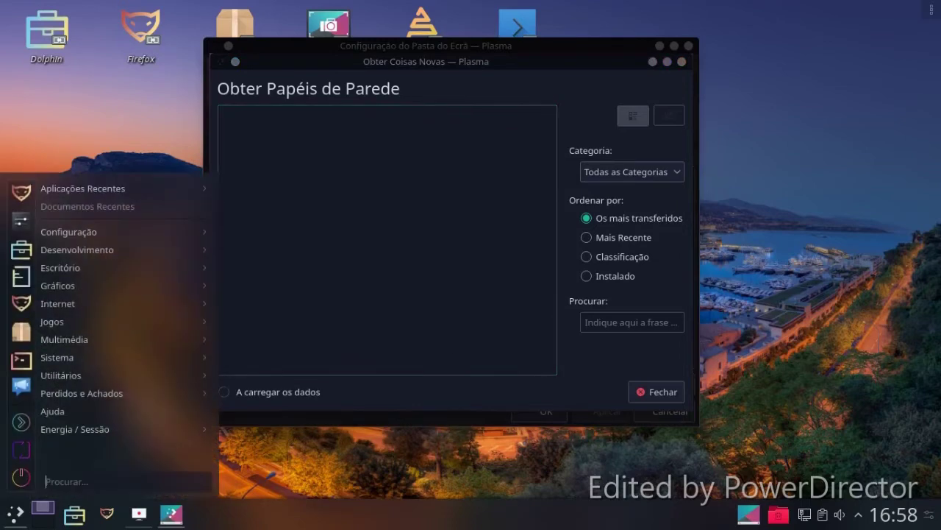
key("Escape")
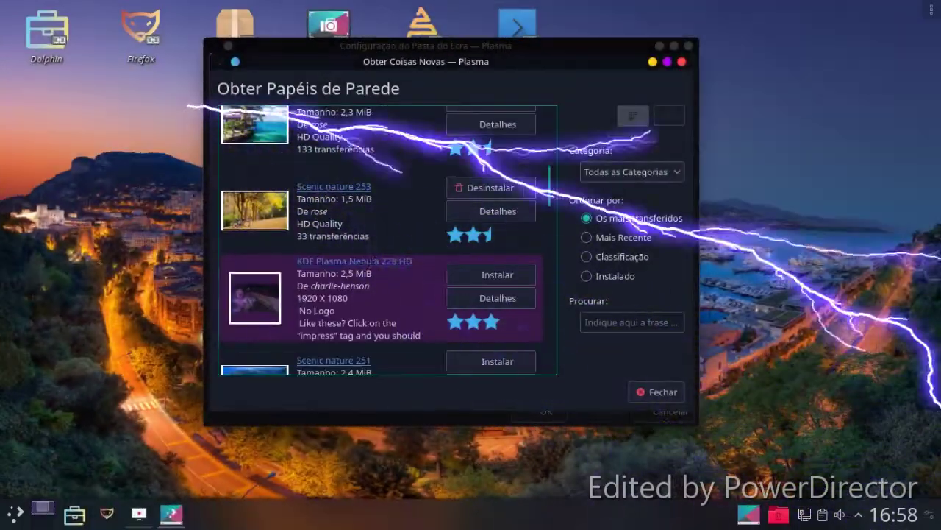
left_click(491, 275)
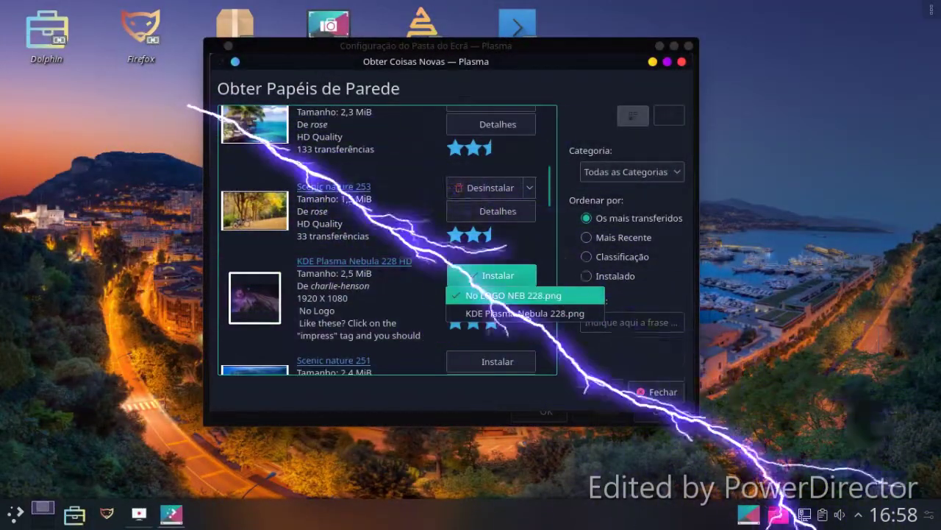
left_click(514, 295)
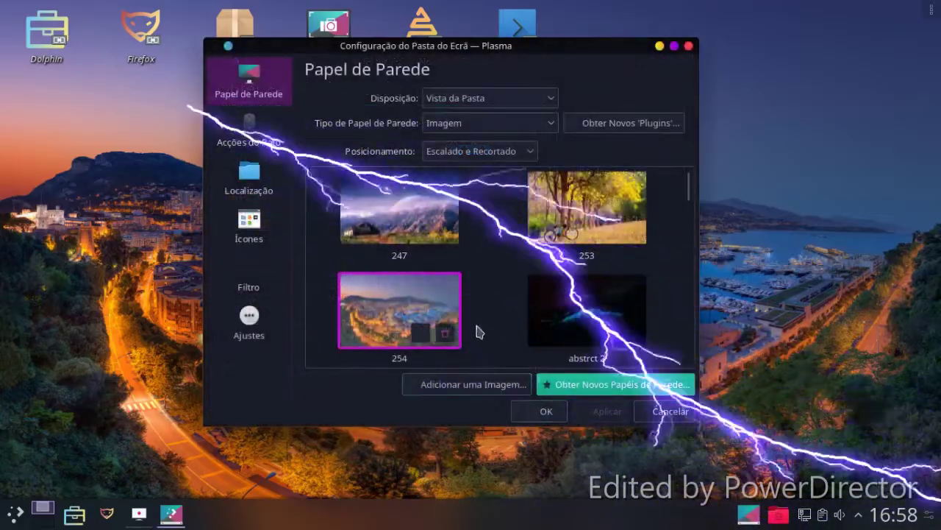
Apply image 247 as the desktop wallpaper and close the desktop configuration
left_click(434, 221)
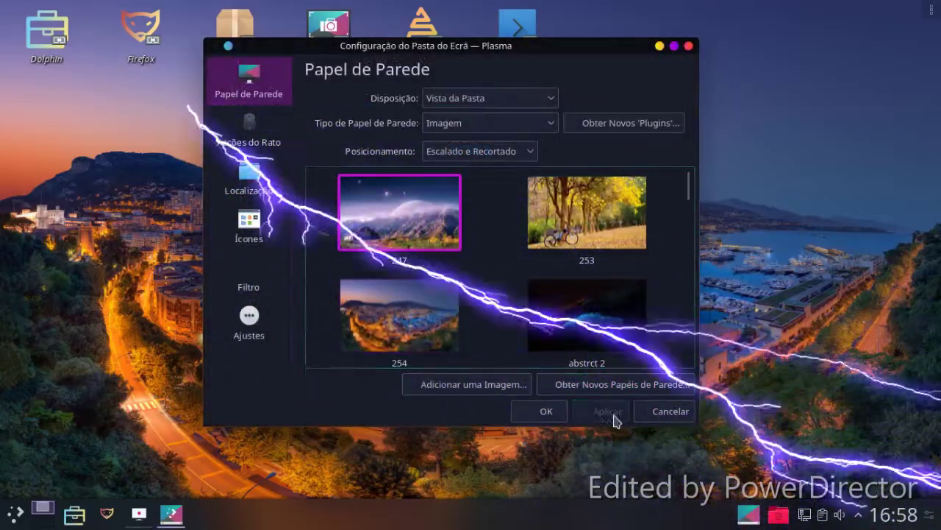
left_click(609, 412)
left_click(546, 411)
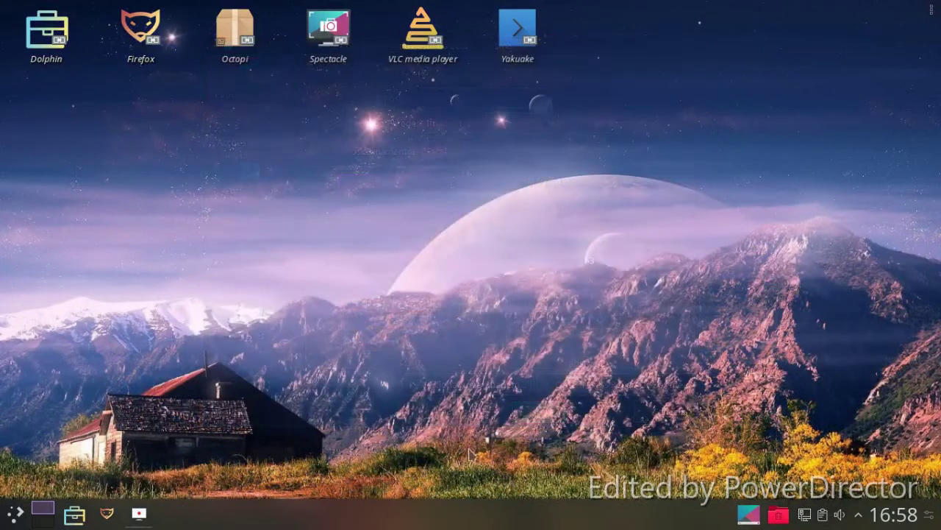
Launch Qt Designer, create a form from the Dialog with Buttons Right template and move it towards the middle of the workspace
left_click(16, 514)
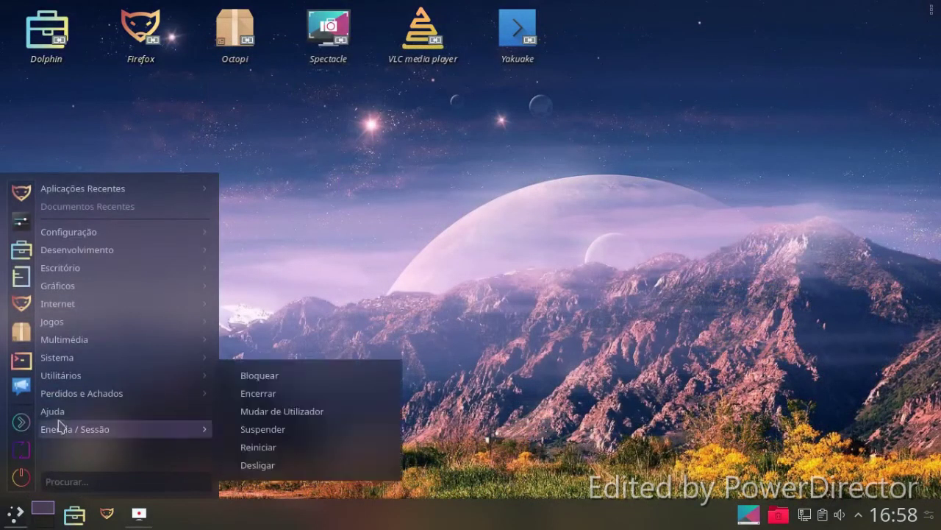
mouse_move(79, 366)
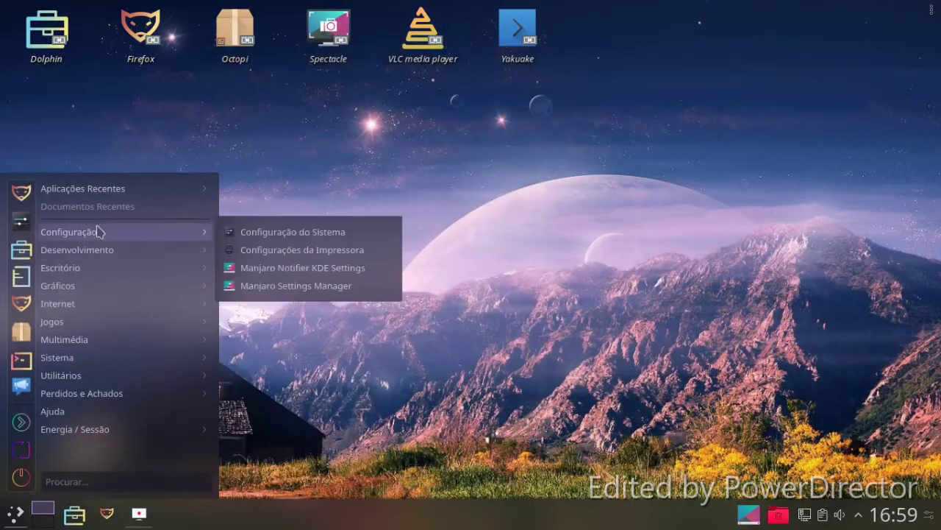
mouse_move(115, 250)
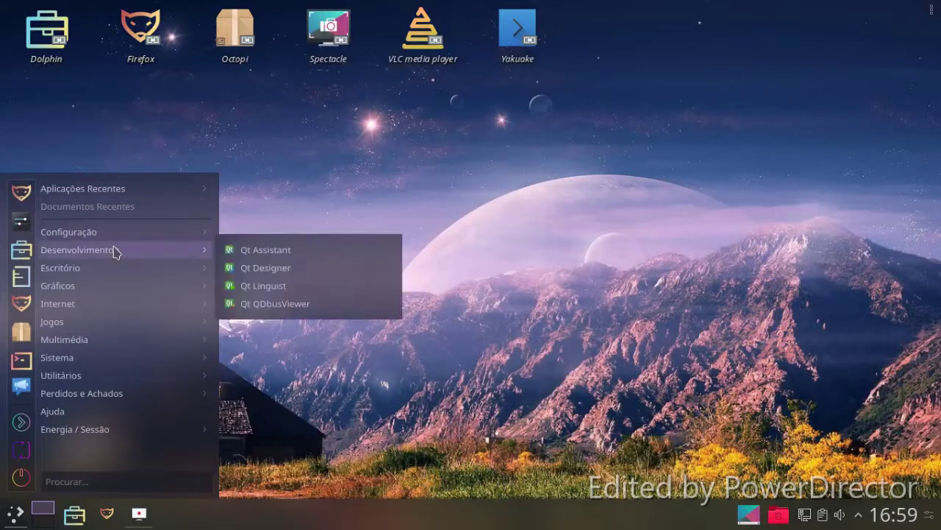
left_click(272, 267)
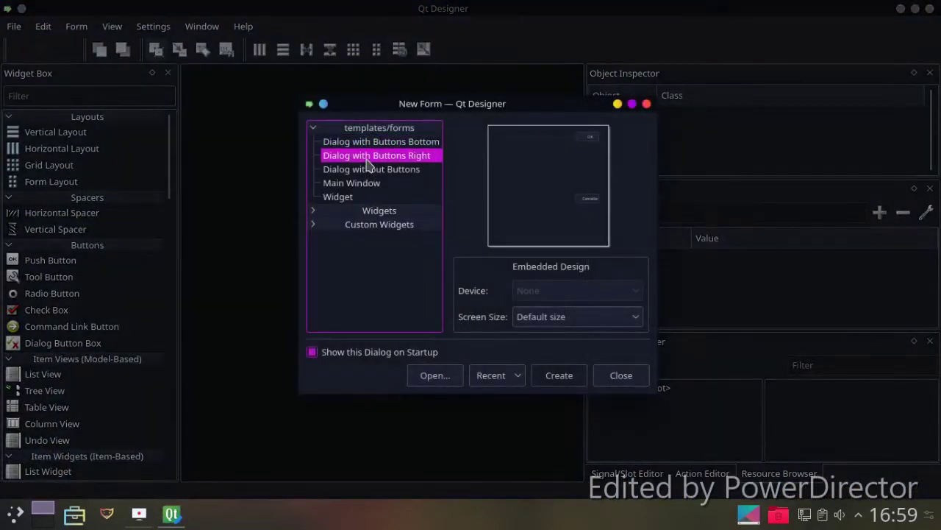
double_click(367, 159)
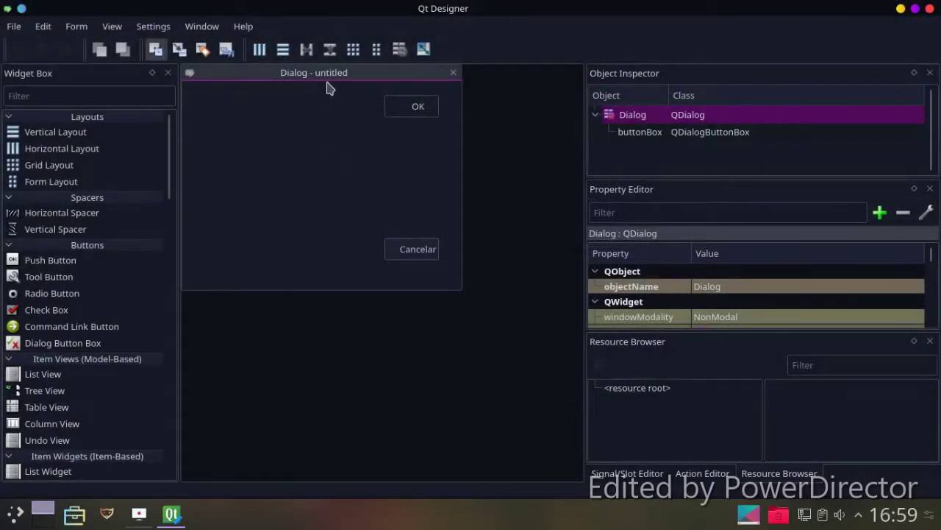
left_click_drag(329, 72, 407, 142)
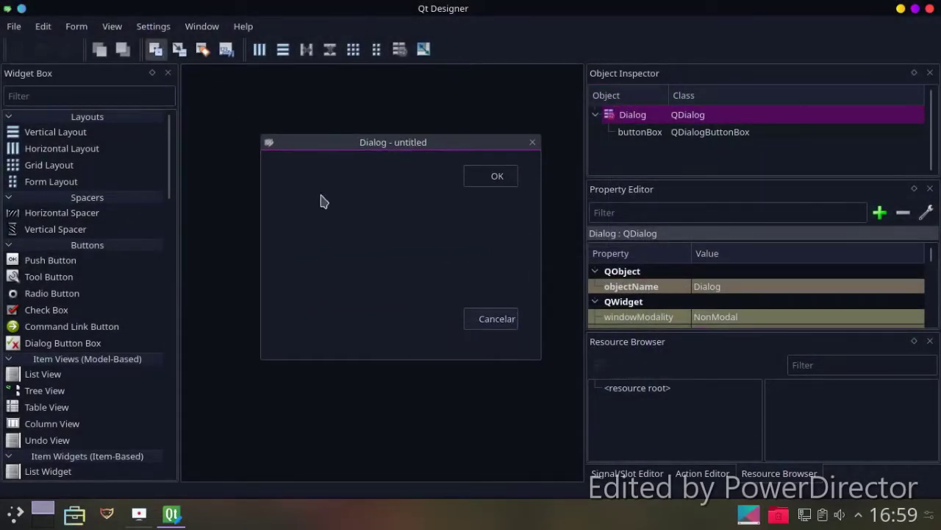
Add a QWebView widget to the dialog and arrange it beside the OK and Cancelar buttons without overlap
scroll(105, 346, "down", 12)
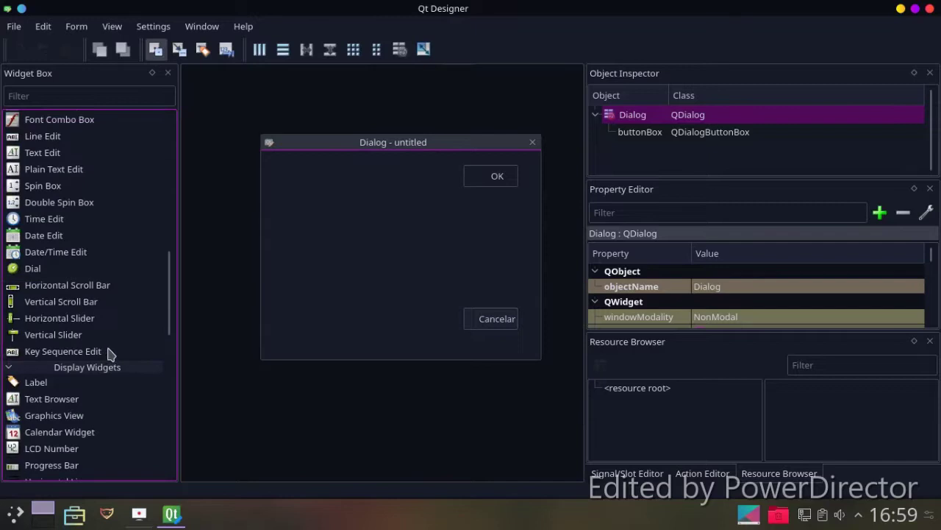
scroll(101, 326, "down", 4)
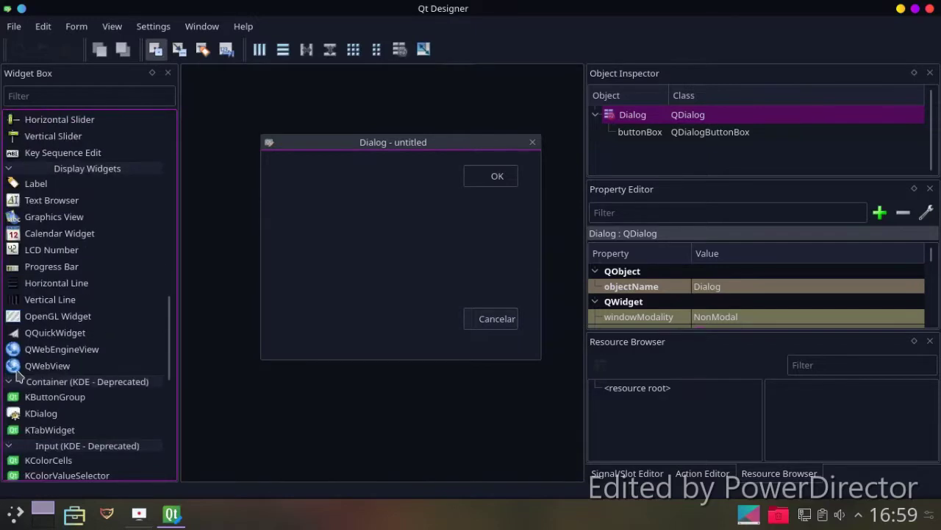
left_click_drag(13, 371, 286, 199)
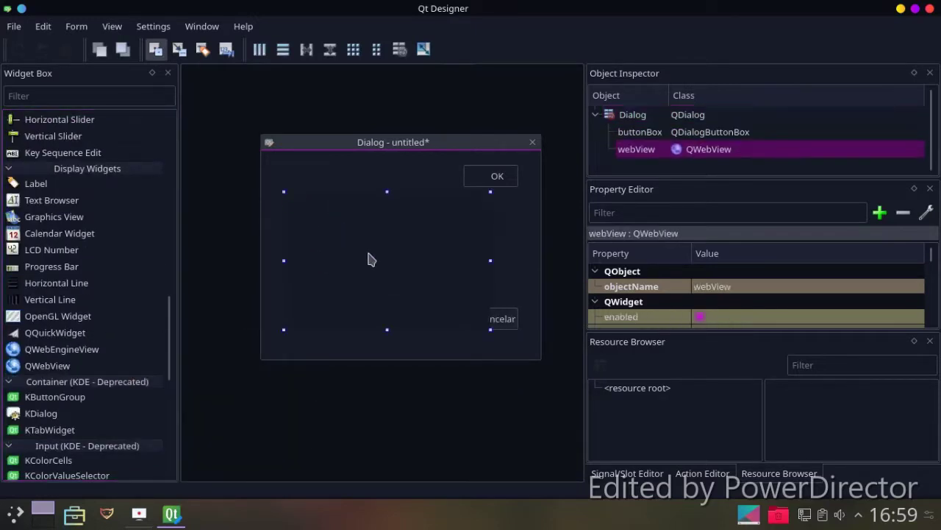
left_click(487, 180)
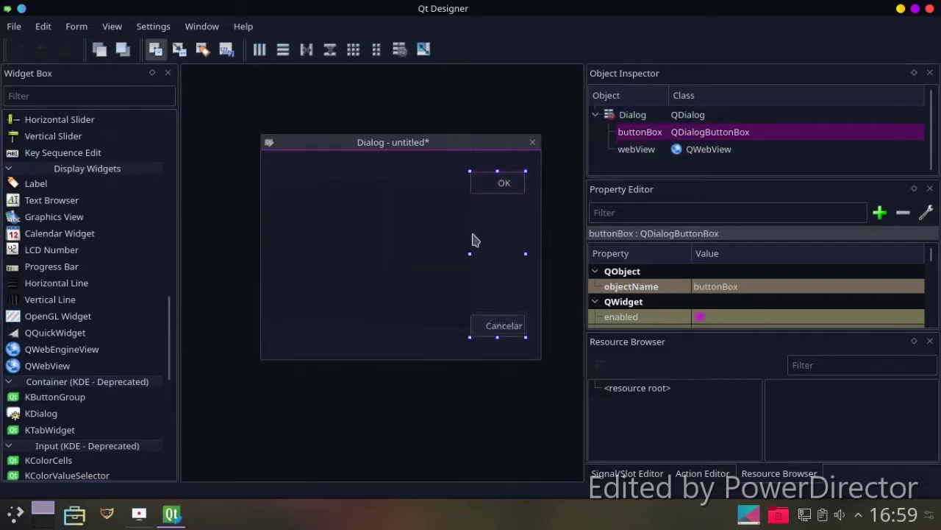
left_click(392, 232)
scroll(699, 309, "down", 15)
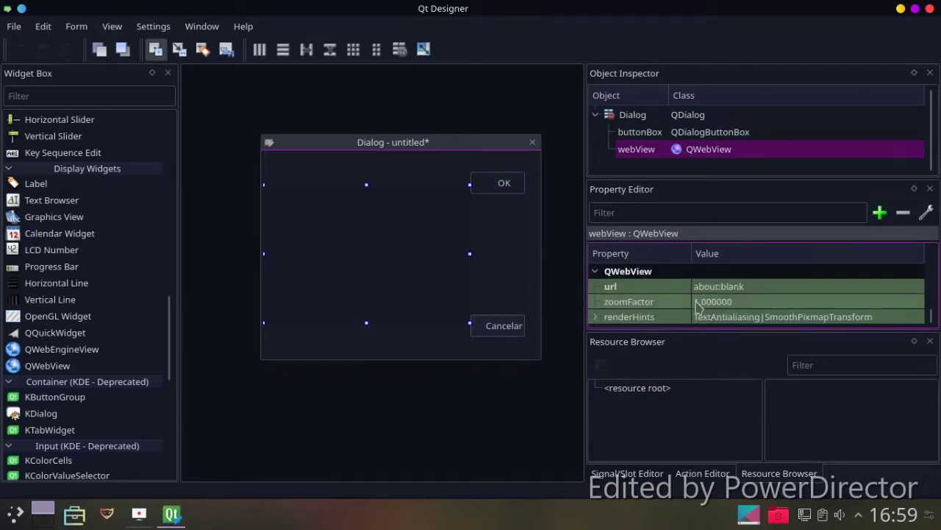
left_click(732, 286)
type("www.google.com")
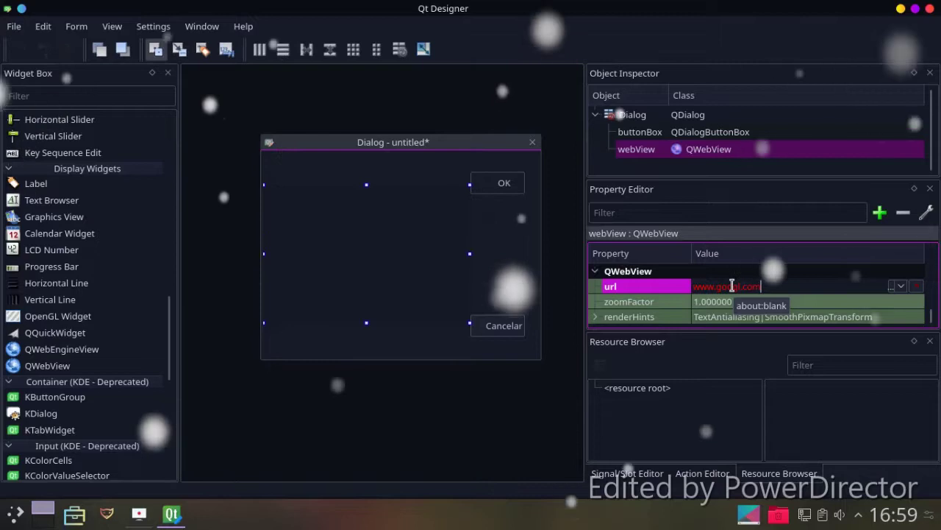
key("BackSpace")
key("BackSpace")
key("BackSpace")
key("BackSpace")
key("BackSpace")
key("BackSpace")
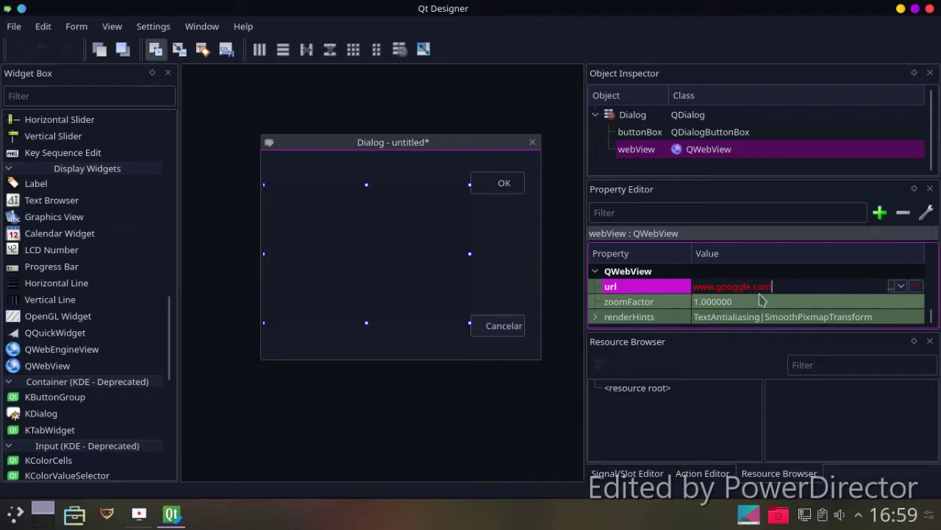
left_click(622, 286)
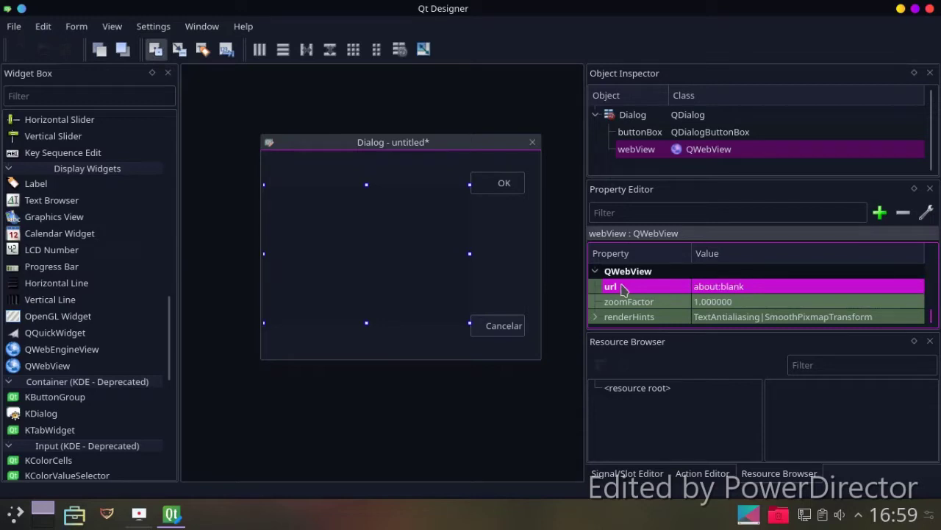
left_click(718, 286)
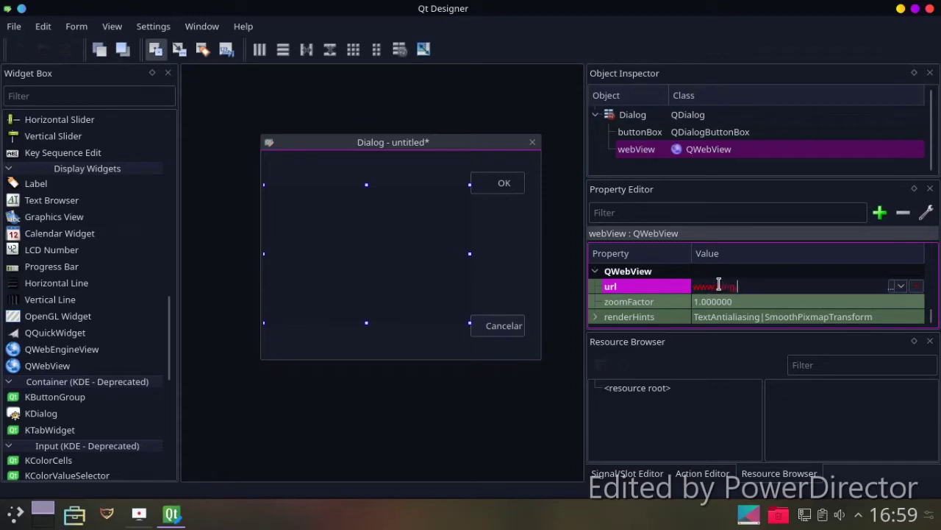
key("Return")
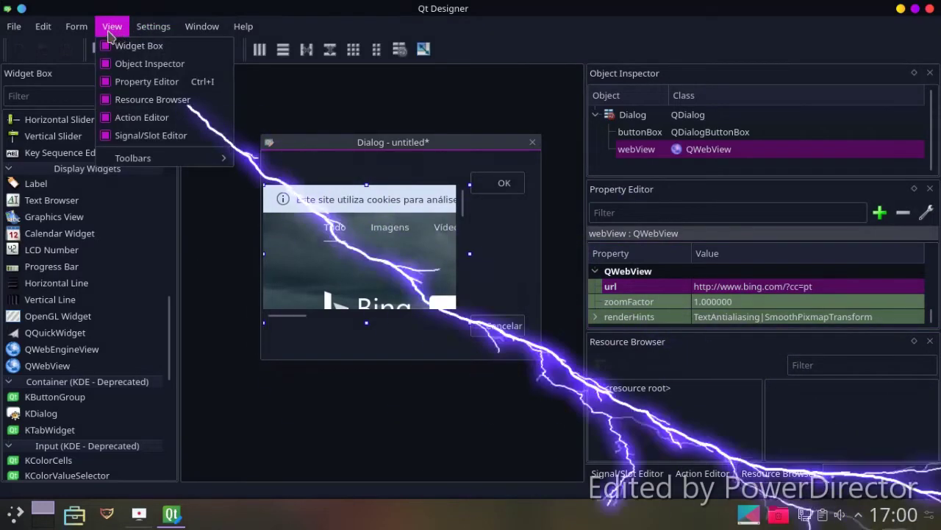
Preview the dialog form with its web page, widen the form behind the preview, and close the preview
mouse_move(92, 31)
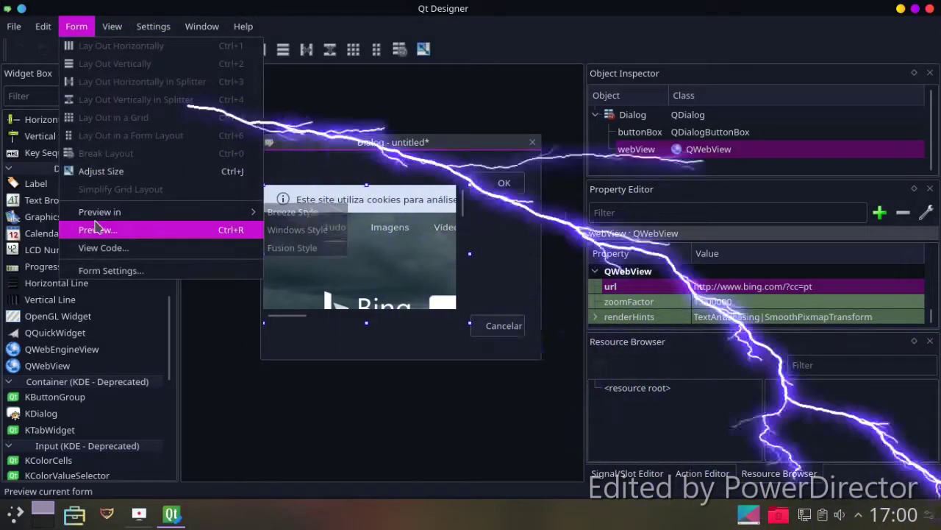
left_click(97, 230)
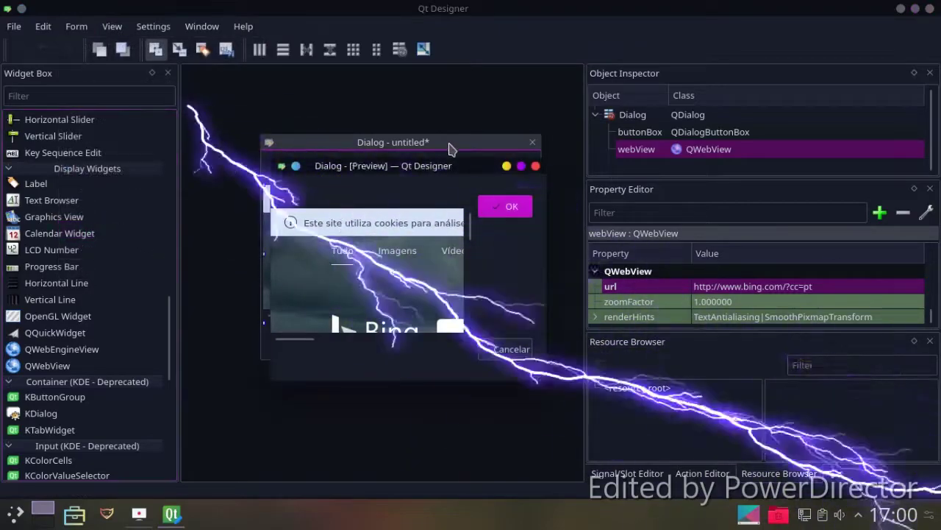
left_click_drag(445, 163, 444, 119)
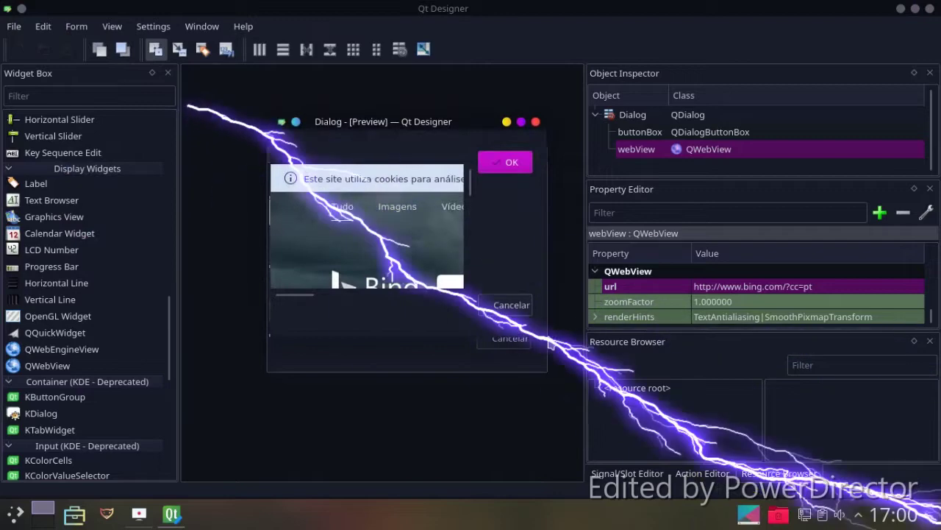
left_click_drag(547, 335, 721, 337)
left_click_drag(434, 143, 429, 206)
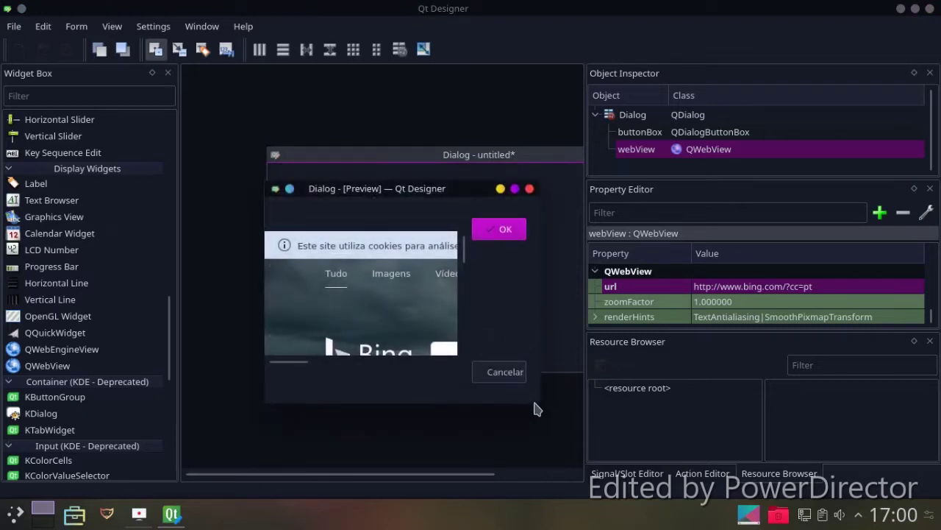
left_click(529, 189)
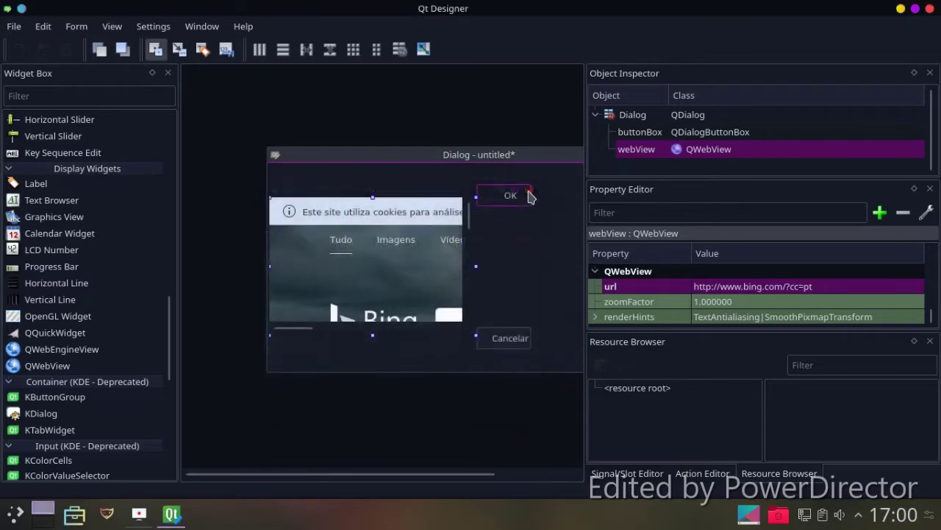
Reposition the form in the workspace and close Qt Designer, discarding the unsaved changes
left_click_drag(518, 162, 434, 205)
left_click_drag(493, 201, 491, 205)
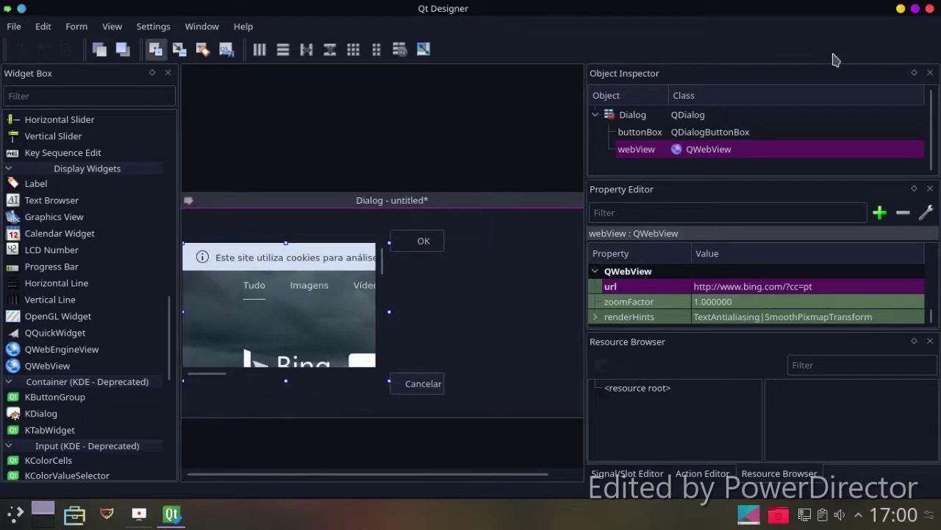
left_click(930, 9)
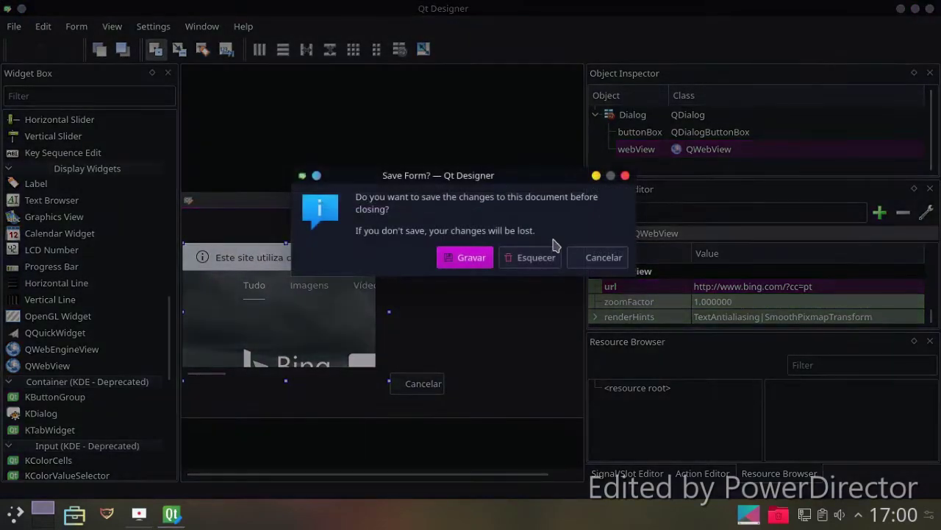
left_click(531, 258)
Switch the panel's application menu to the Lançador de Aplicações alternative
left_click(16, 513)
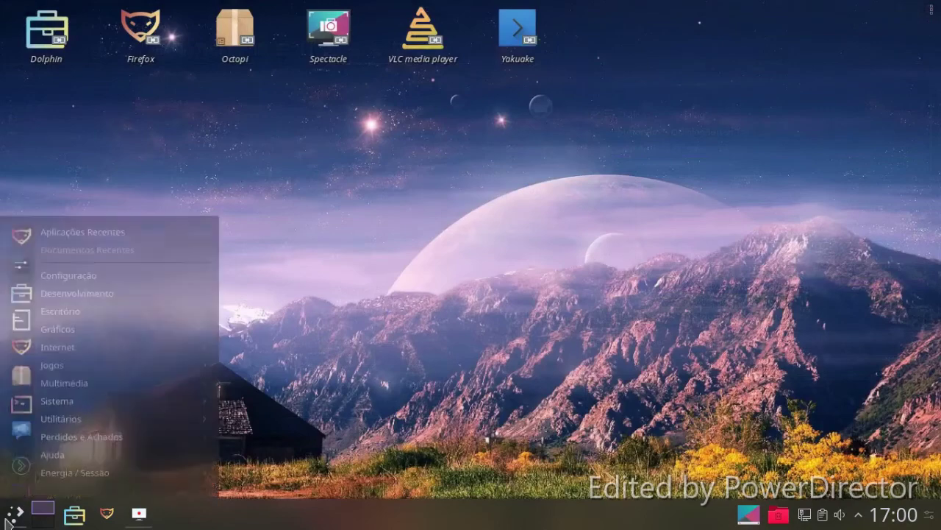
left_click(385, 206)
right_click(16, 512)
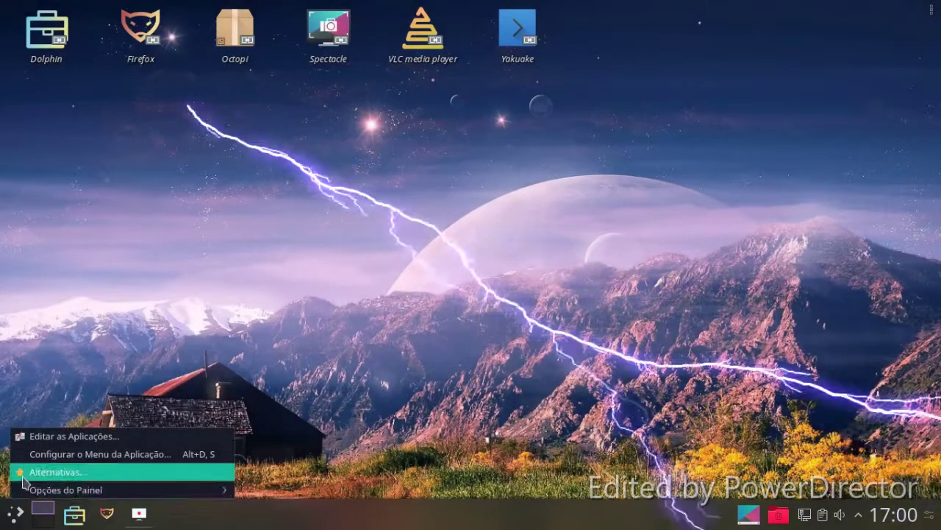
left_click(24, 474)
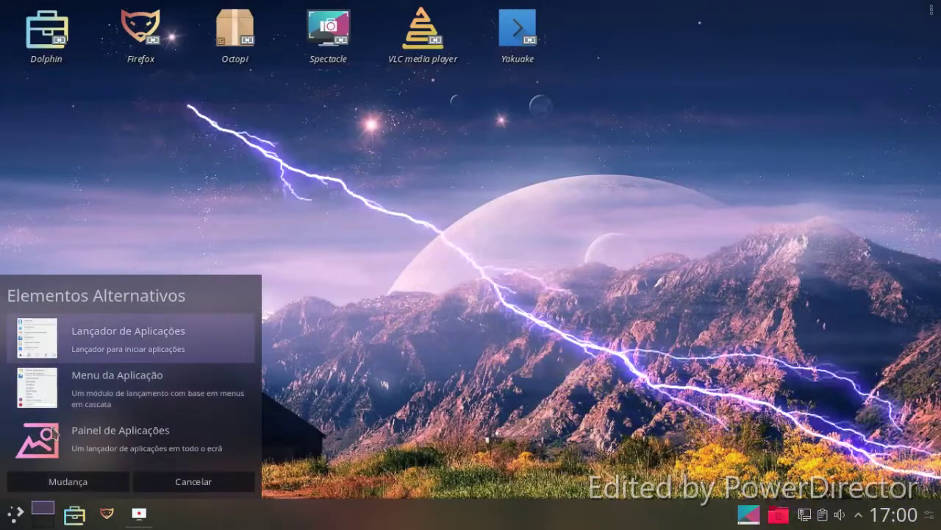
left_click(58, 479)
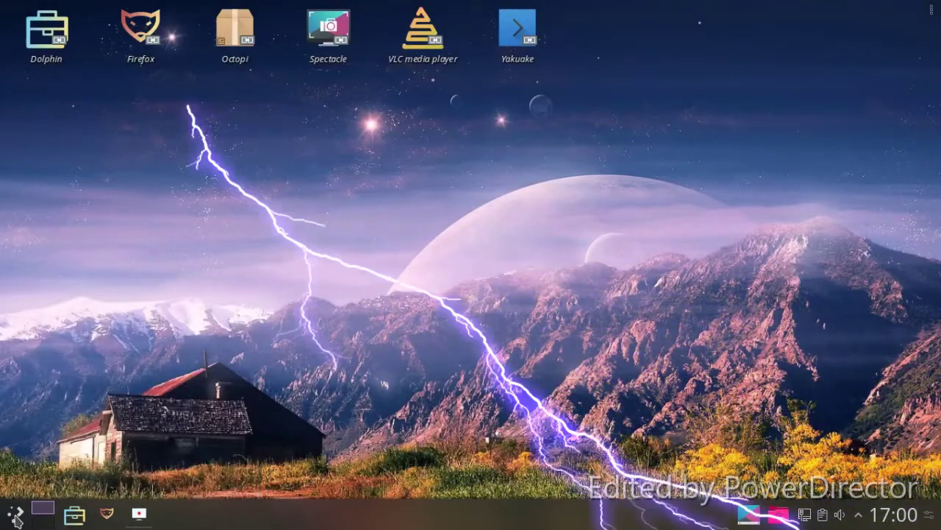
Open Configuração do Sistema from the new launcher and view the Kernel and Gestão de Janelas settings
left_click(15, 515)
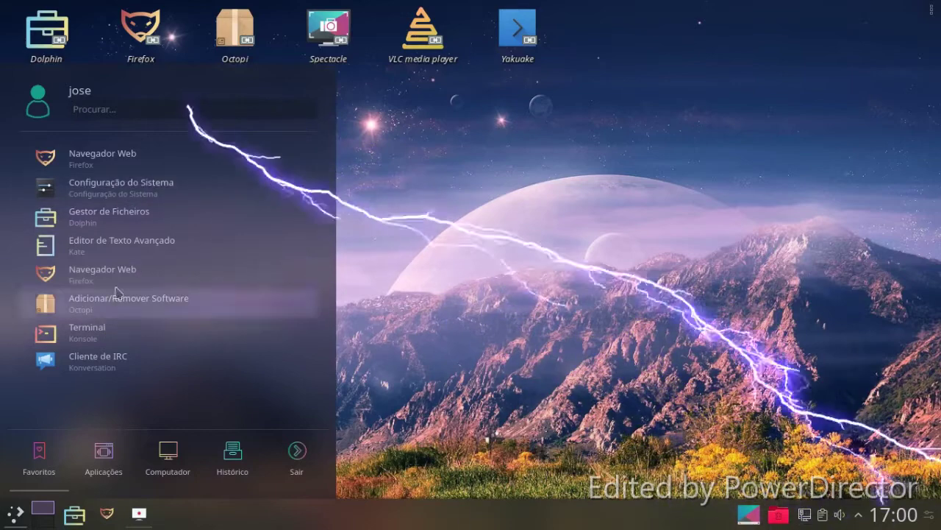
left_click(158, 191)
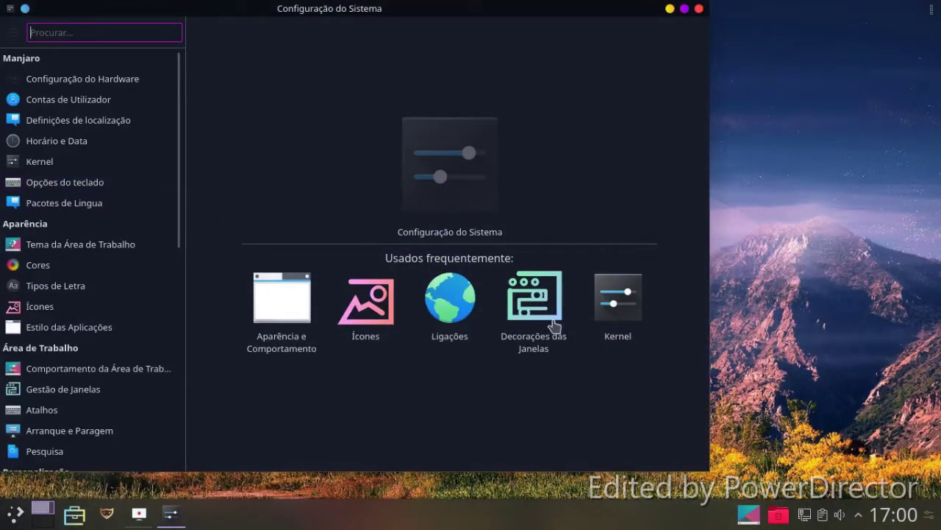
left_click(610, 305)
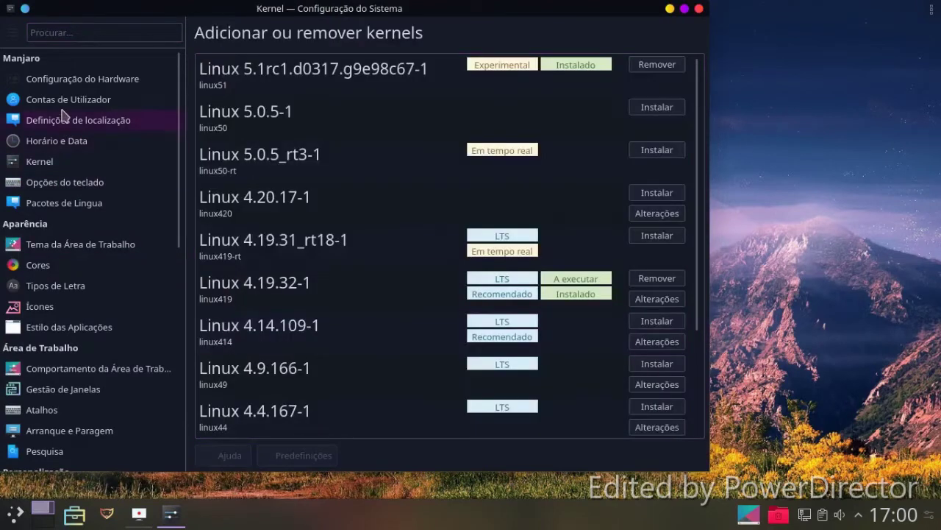
left_click(86, 388)
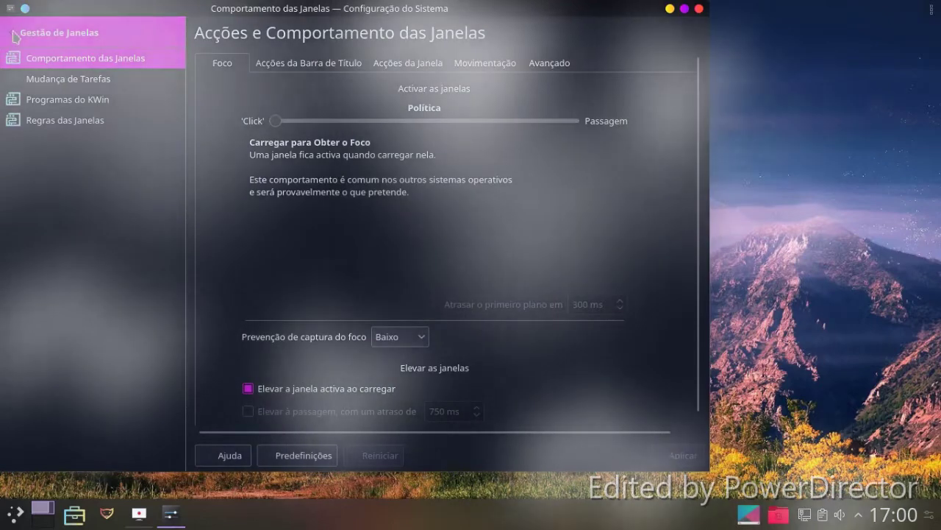
left_click(17, 35)
Browse the remaining settings categories down to Administração do sistema and view the Armazenamento Removível device actions
scroll(45, 304, "down", 5)
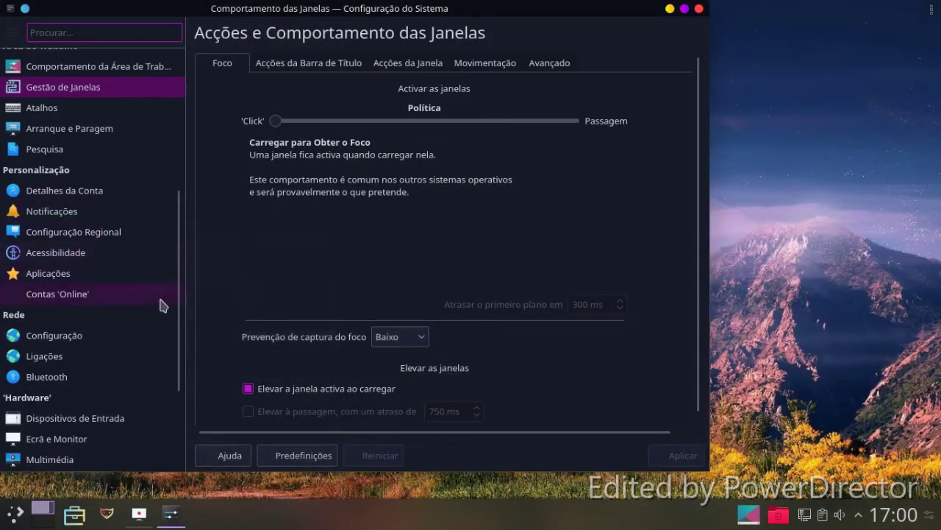
scroll(136, 326, "down", 5)
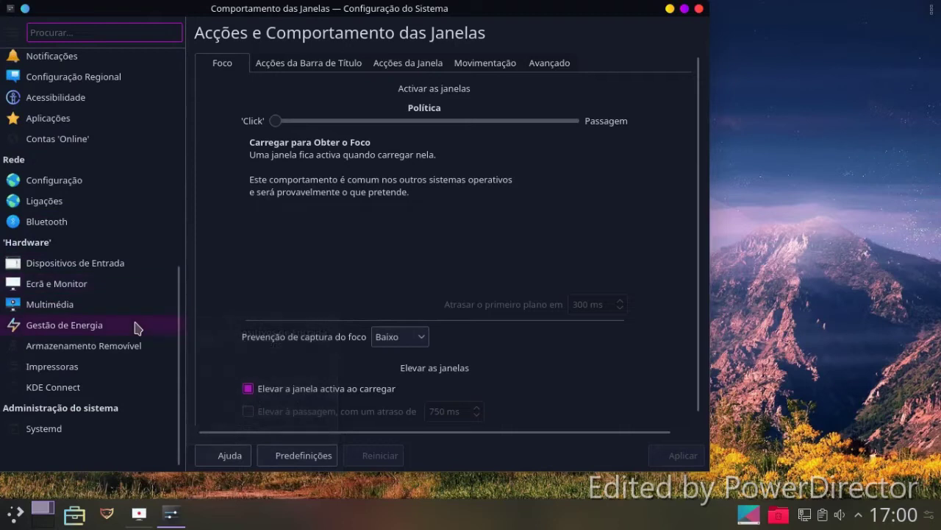
mouse_move(136, 328)
scroll(136, 328, "down", 1)
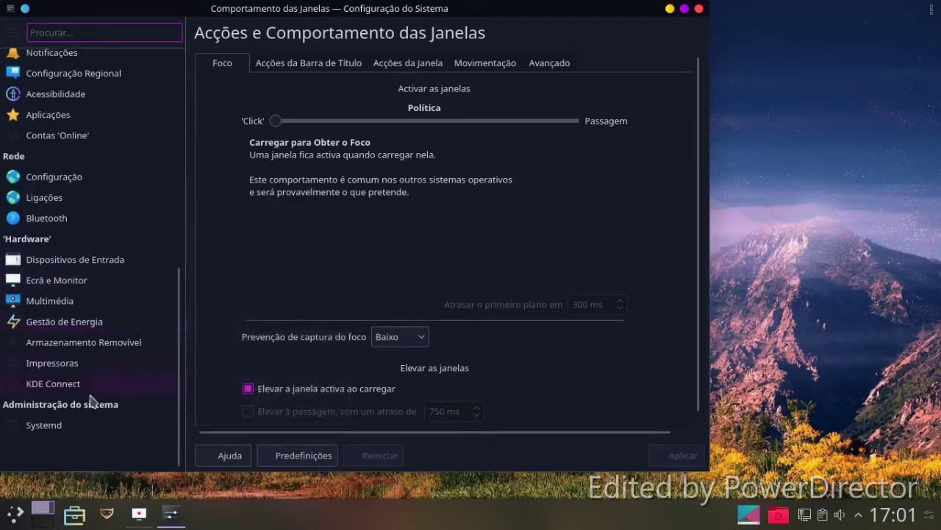
left_click(54, 427)
left_click(73, 335)
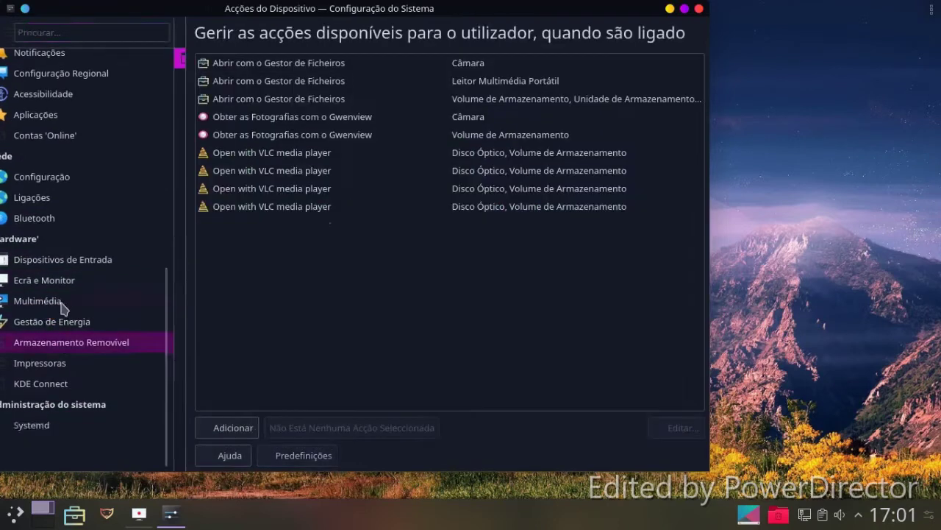
Close Configuração do Sistema and set the desktop wallpaper to the abstrct 2 image
left_click(699, 9)
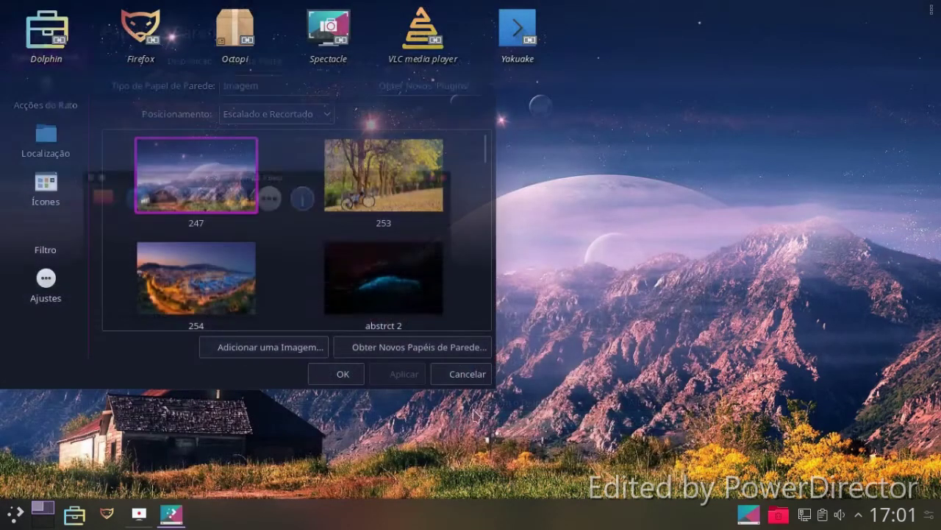
left_click(373, 273)
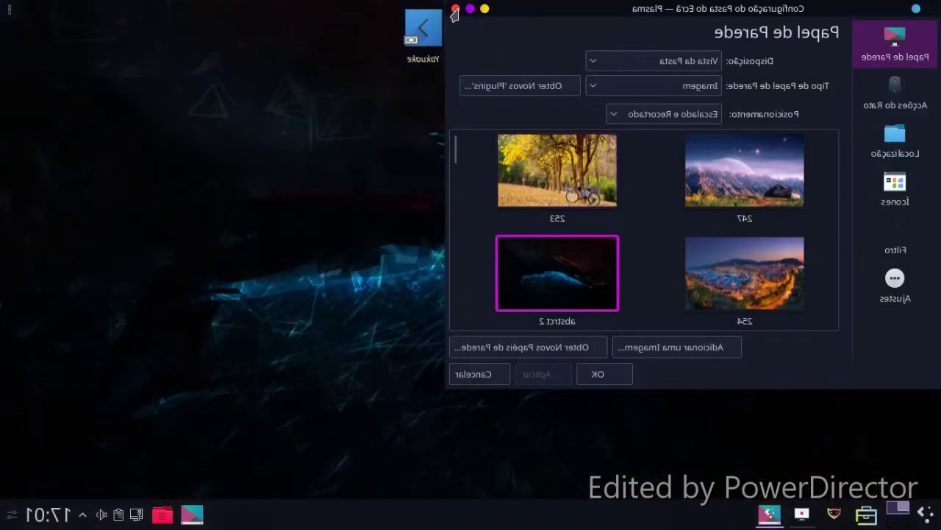
left_click(455, 10)
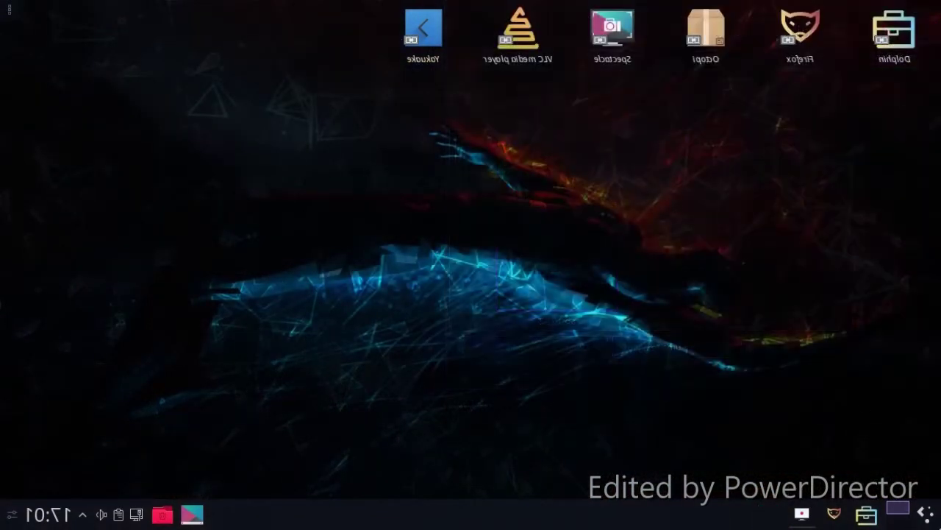
Open Octopi from the application launcher, search its packages for "doxk" and close it
left_click(926, 514)
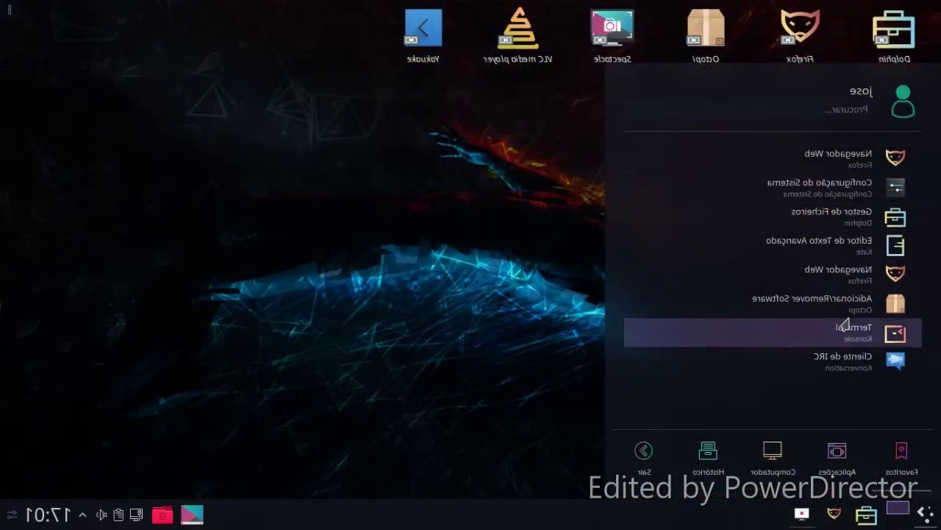
left_click(868, 300)
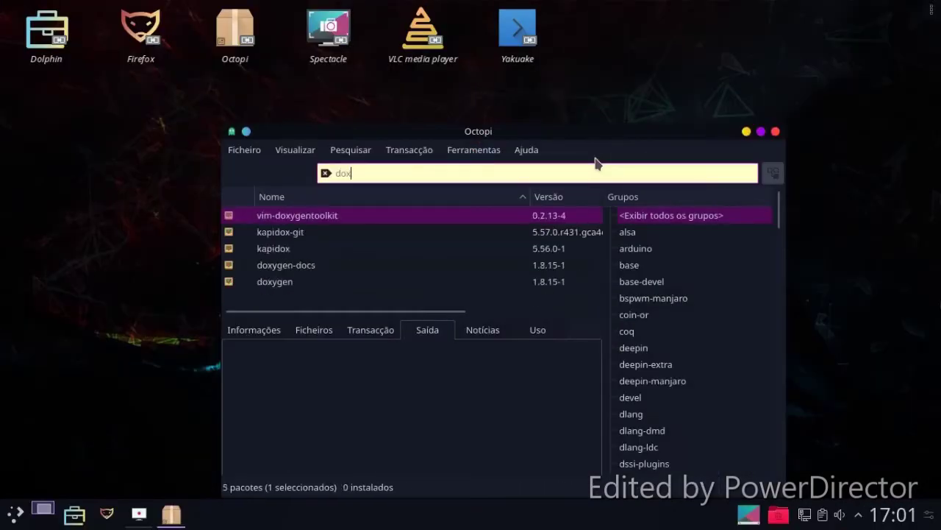
type("k")
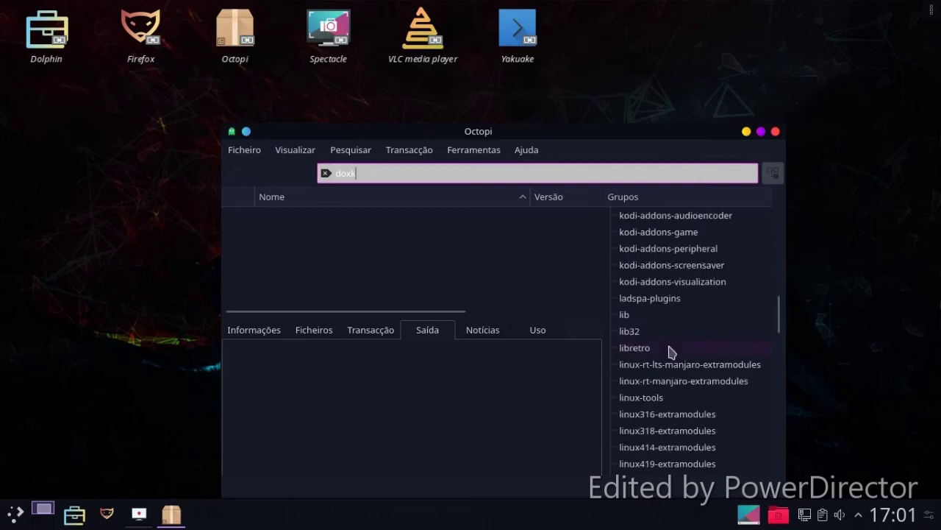
left_click(774, 133)
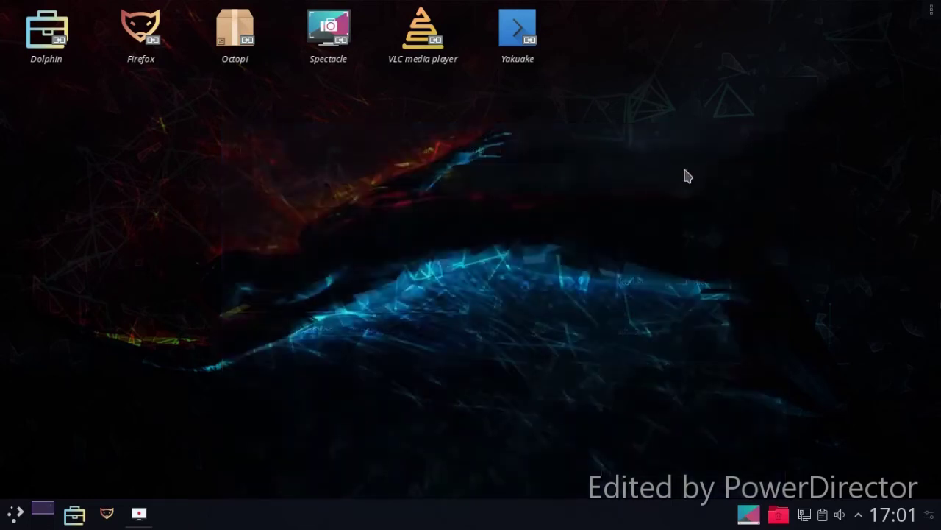
Browse the launcher's application categories, open the KInfoCenter system information from Sistema, and close it after viewing
left_click(14, 512)
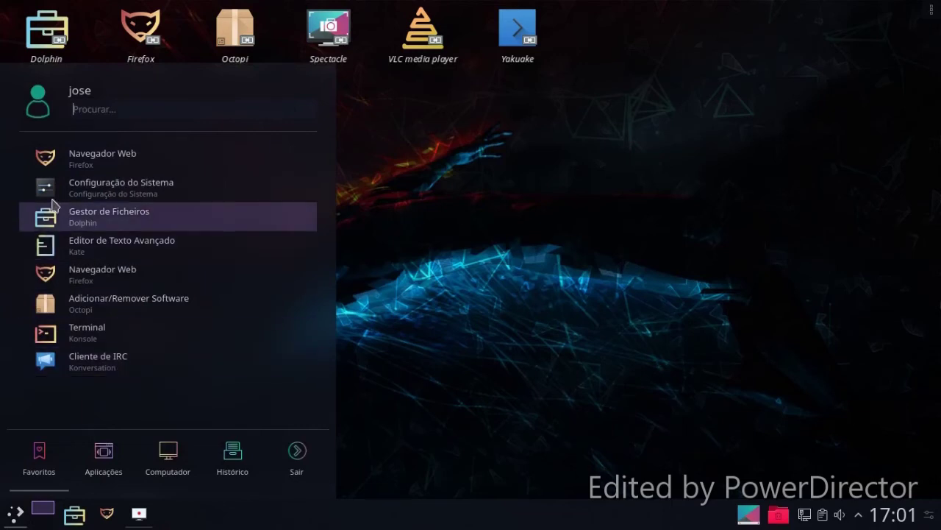
left_click(106, 463)
scroll(109, 330, "down", 1)
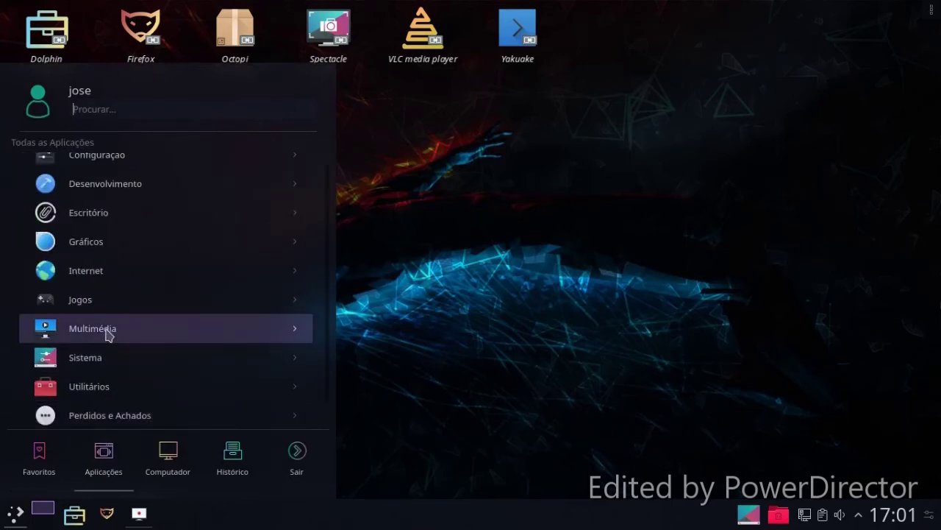
scroll(112, 320, "down", 2)
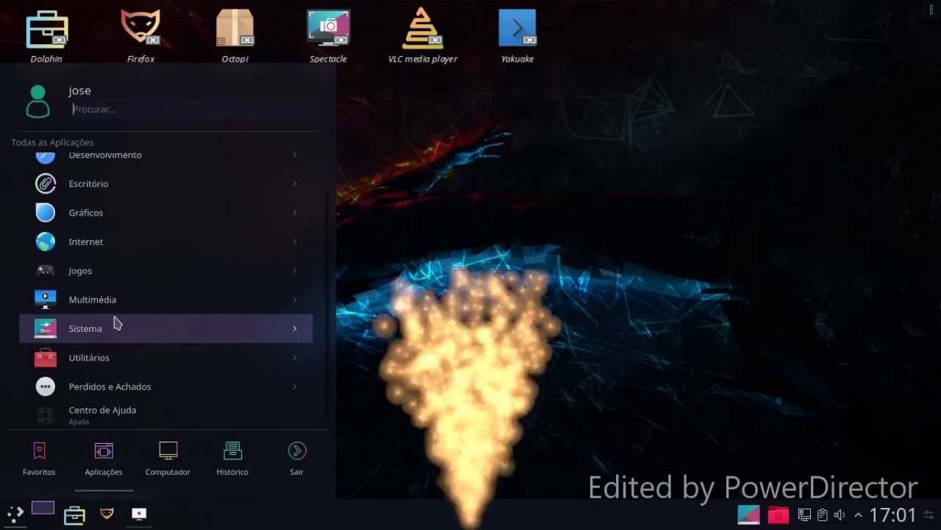
left_click(114, 324)
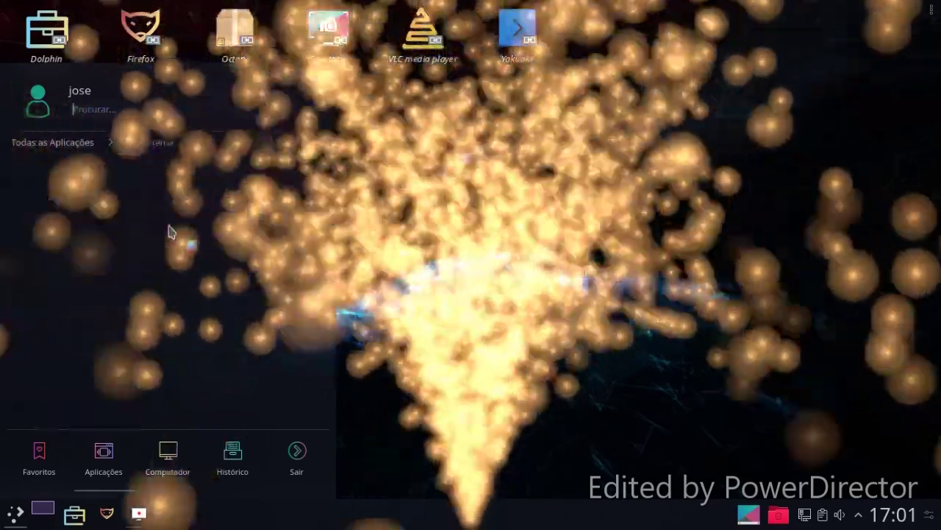
left_click(174, 233)
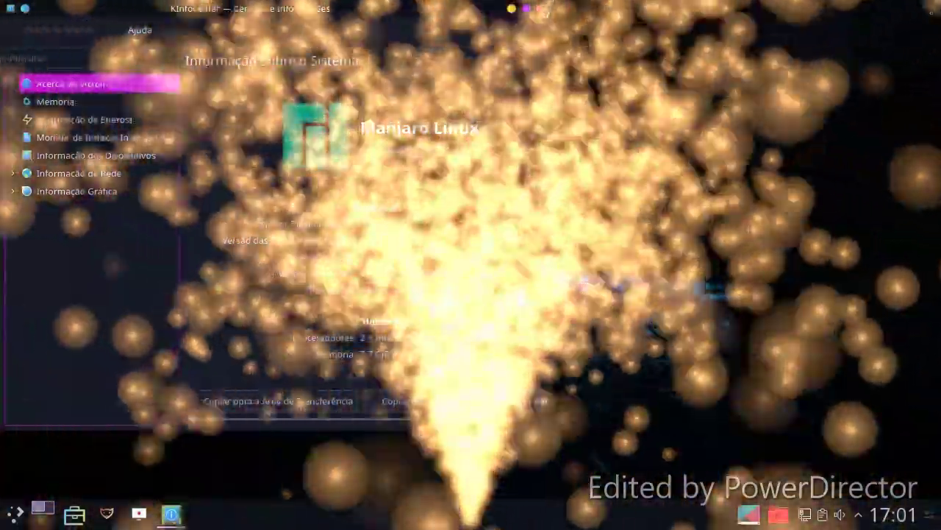
left_click(540, 8)
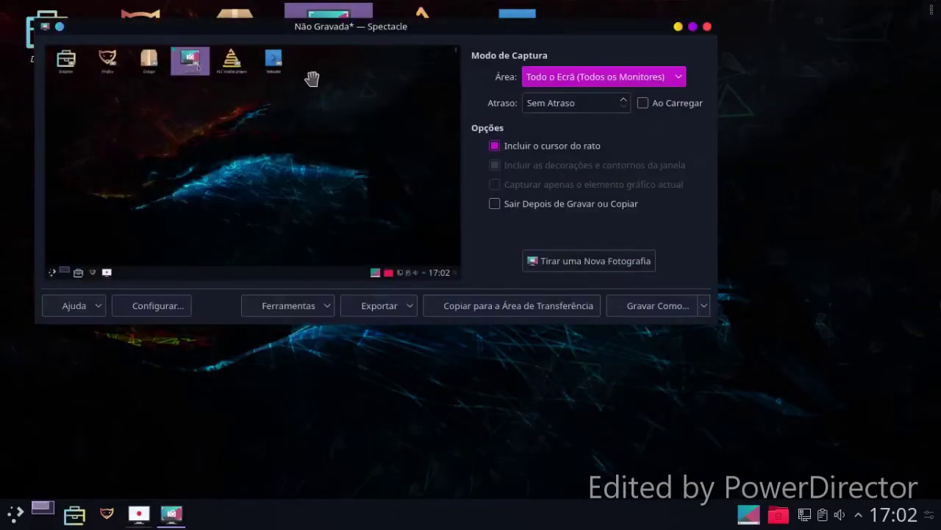
View Spectacle and VLC media player in turn, moving each window across the desktop before closing it
left_click_drag(287, 45, 394, 164)
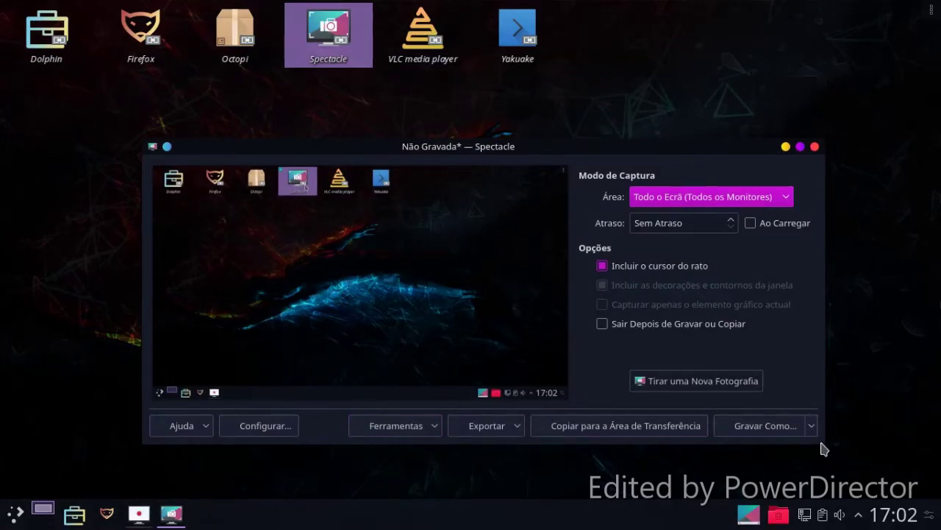
left_click(815, 147)
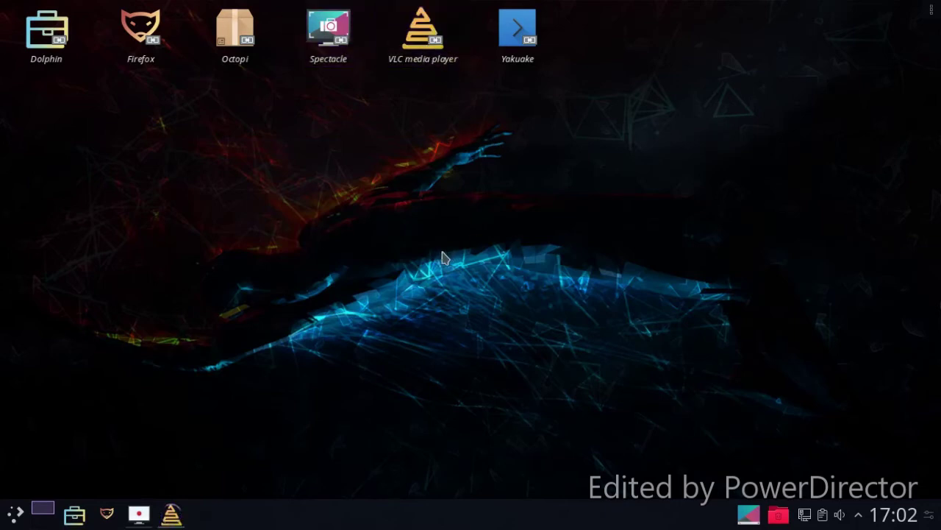
left_click(582, 380)
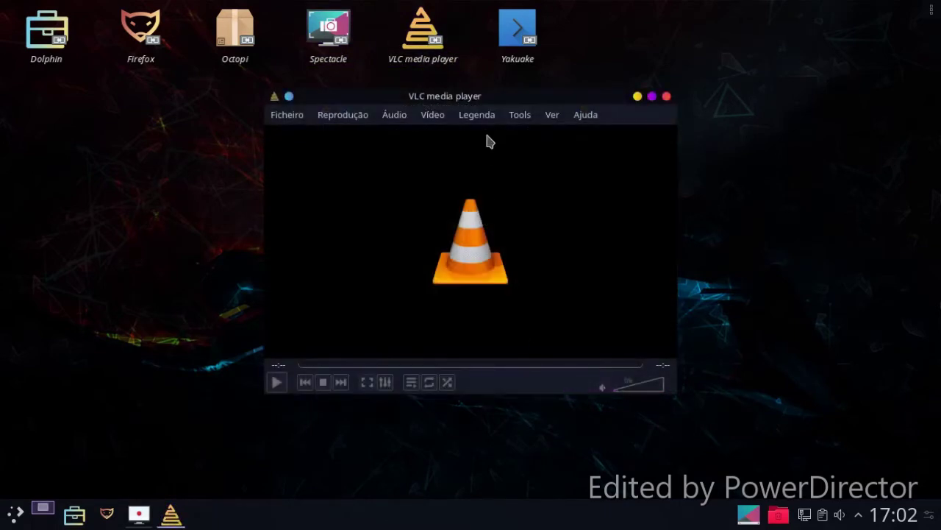
left_click_drag(474, 105, 438, 209)
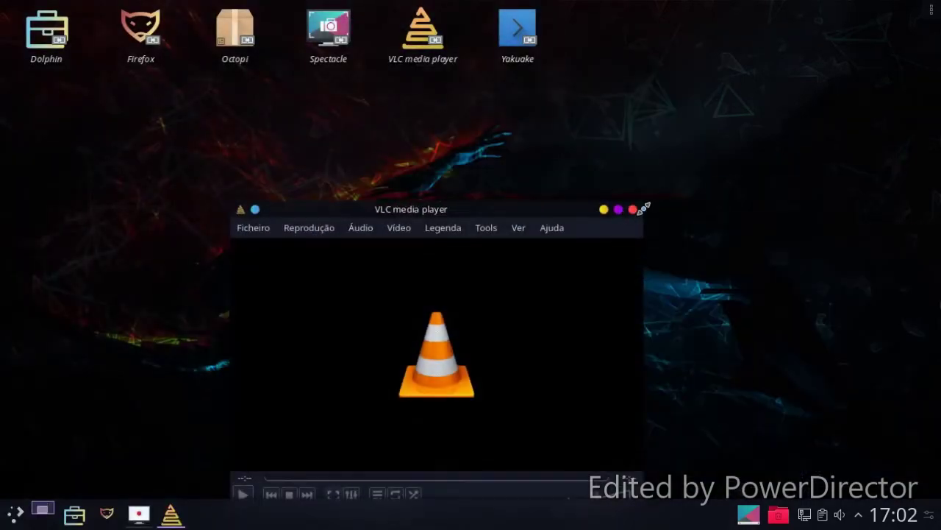
left_click(633, 211)
Open and close the Yakuake drop-down terminal, and view the panel's calendar and audio volume pop-ups
left_click(504, 31)
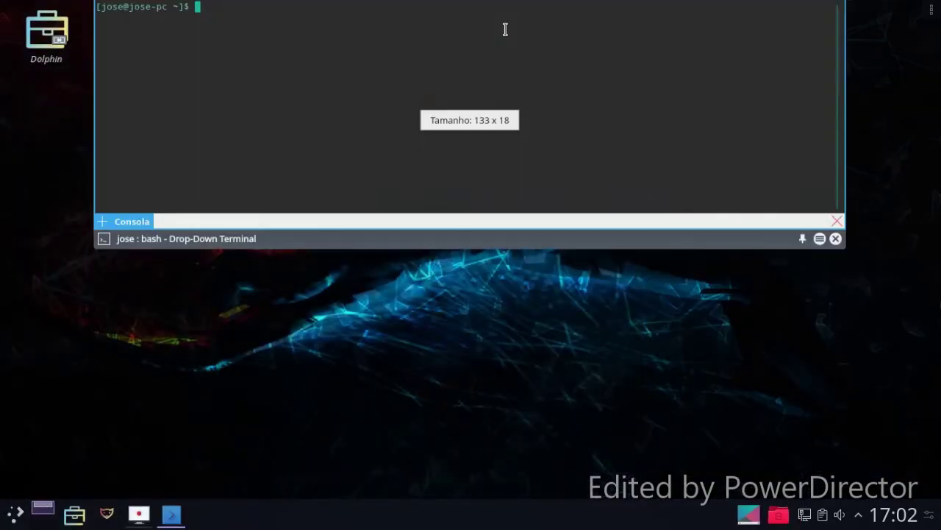
left_click(836, 241)
left_click(891, 515)
left_click(849, 521)
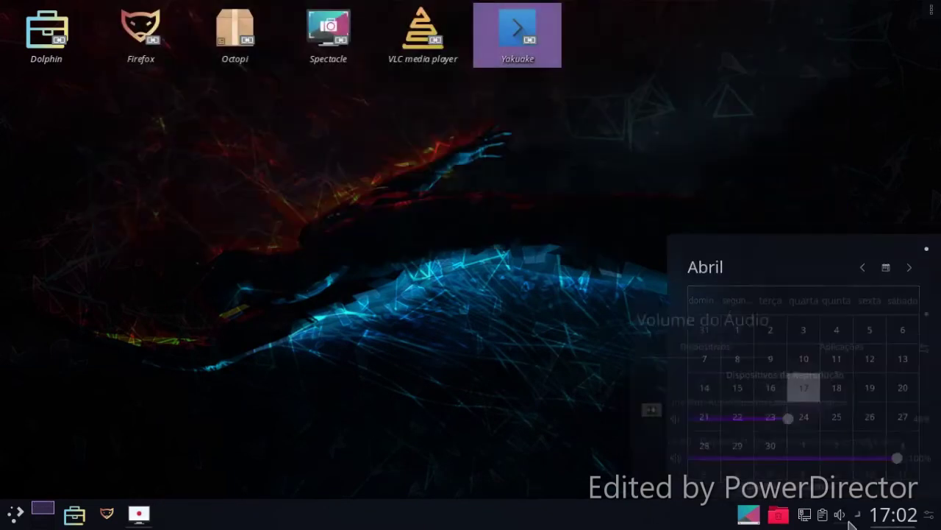